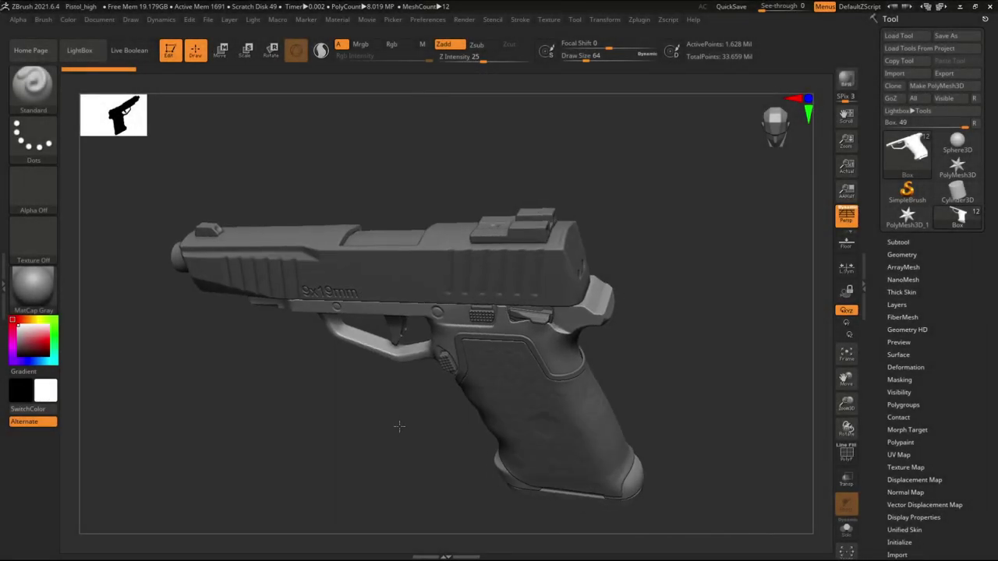
{"action": "left_click_drag", "start_coordinate": [399, 426], "coordinate": [340, 428]}
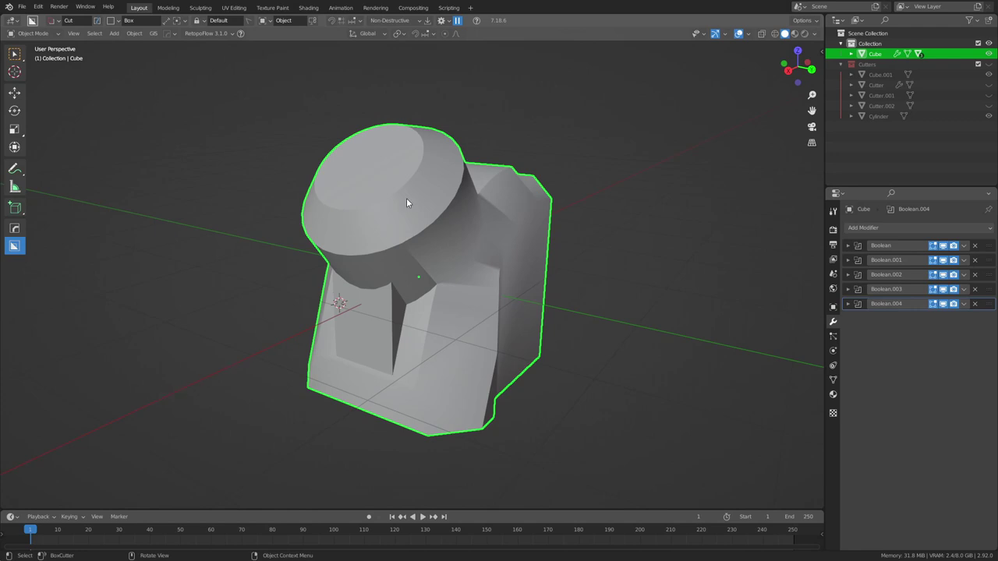
Step: Try a 3-segment bevel modifier with an amount of about 0.05 m on the boolean mesh and inspect the bevelled corners
{"action": "key", "text": "q"}
{"action": "left_click", "coordinate": [311, 259]}
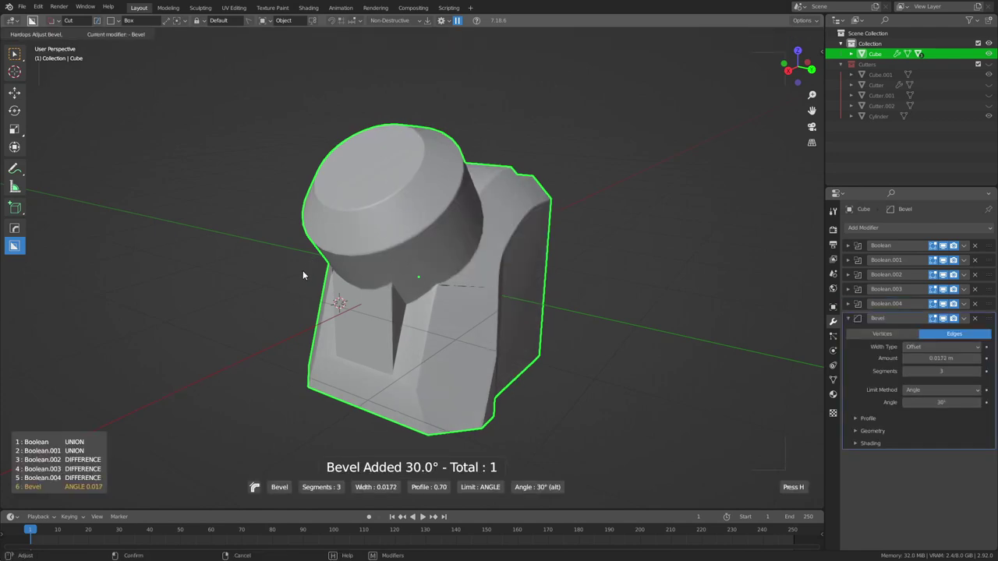
{"action": "left_click", "coordinate": [266, 309]}
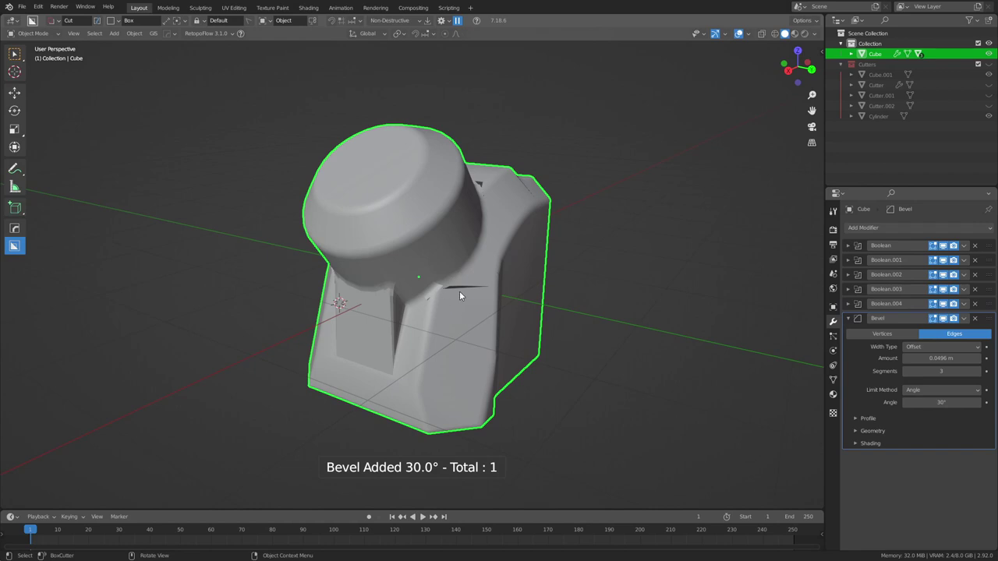
{"action": "middle_click_drag", "start_coordinate": [431, 302], "coordinate": [437, 358]}
{"action": "scroll", "coordinate": [437, 364], "scroll_direction": "up", "scroll_amount": 2}
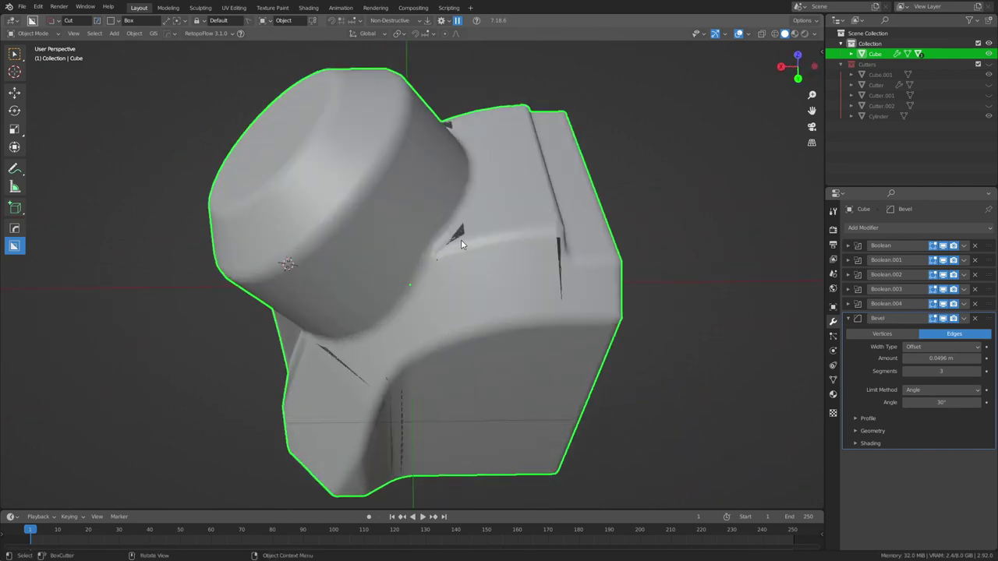
{"action": "scroll", "coordinate": [461, 240], "scroll_direction": "down", "scroll_amount": 2}
{"action": "middle_click_drag", "start_coordinate": [461, 239], "coordinate": [431, 250]}
{"action": "middle_click_drag", "start_coordinate": [462, 301], "coordinate": [445, 322]}
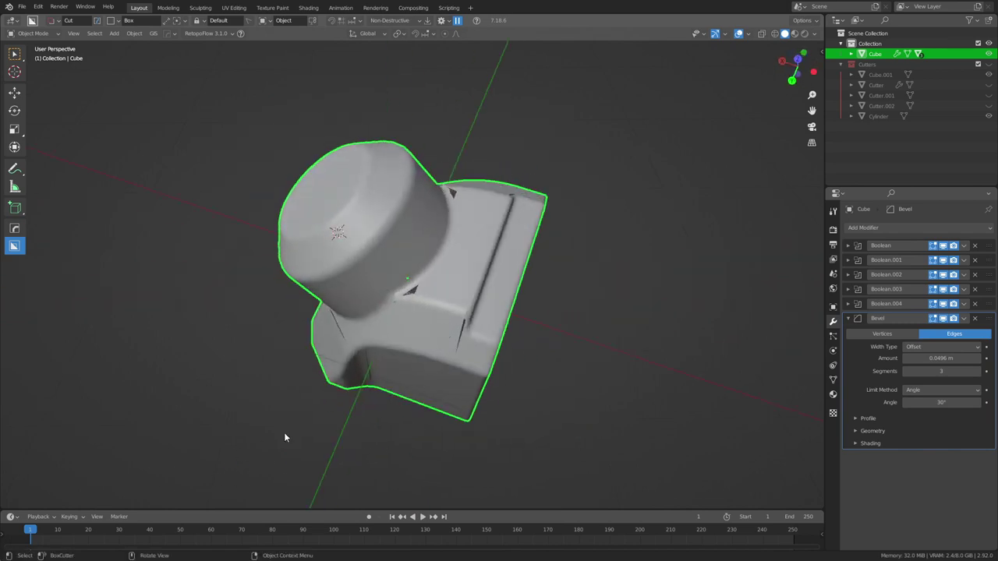
Step: Remove the Bevel modifier from the boolean mesh
{"action": "middle_click_drag", "start_coordinate": [283, 438], "coordinate": [561, 365]}
{"action": "left_click", "coordinate": [974, 318]}
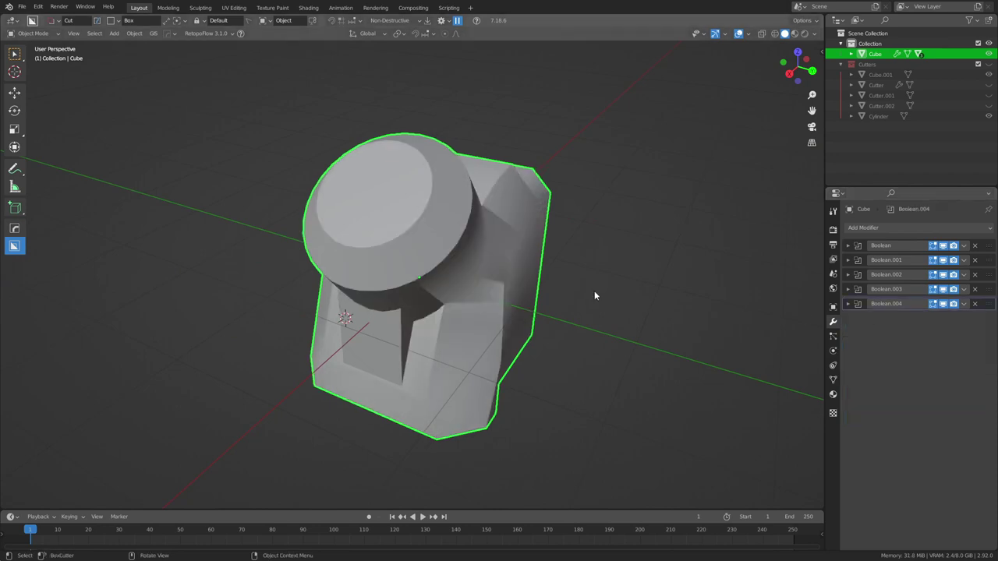
{"action": "middle_click_drag", "start_coordinate": [594, 291], "coordinate": [463, 319]}
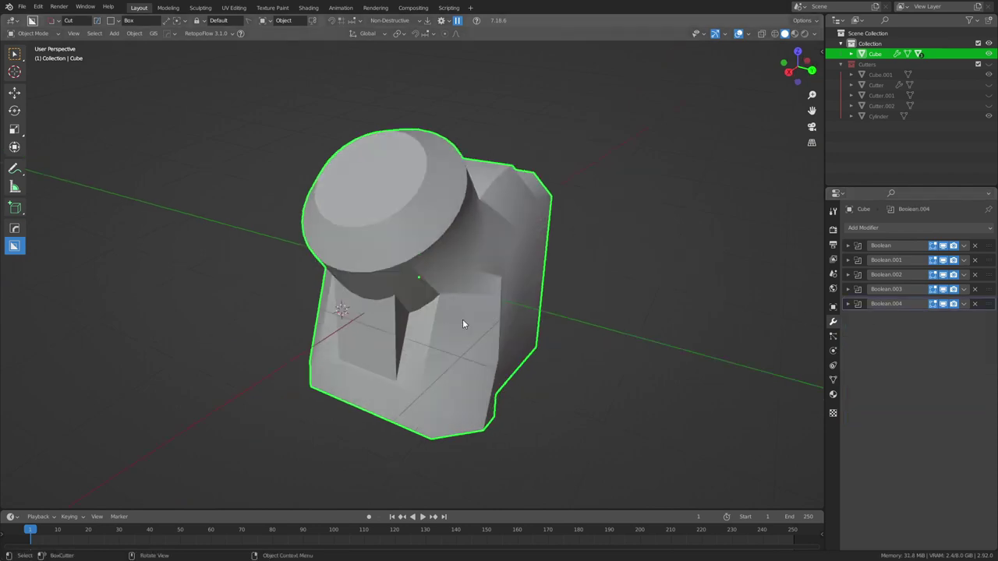
Step: Add a Triangulate modifier after the booleans and set its minimum vertices to 5
{"action": "left_click", "coordinate": [870, 227]}
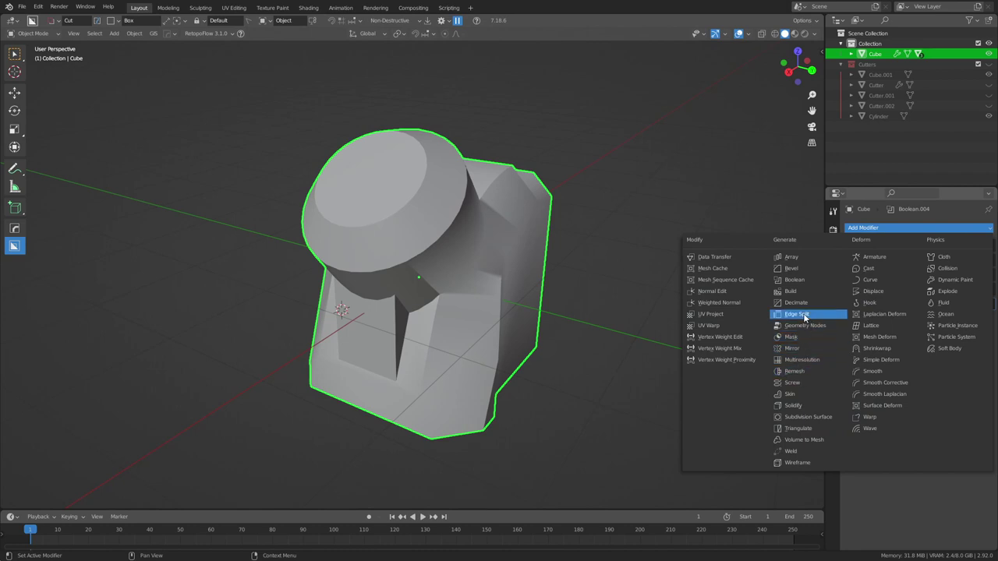
{"action": "left_click", "coordinate": [820, 436]}
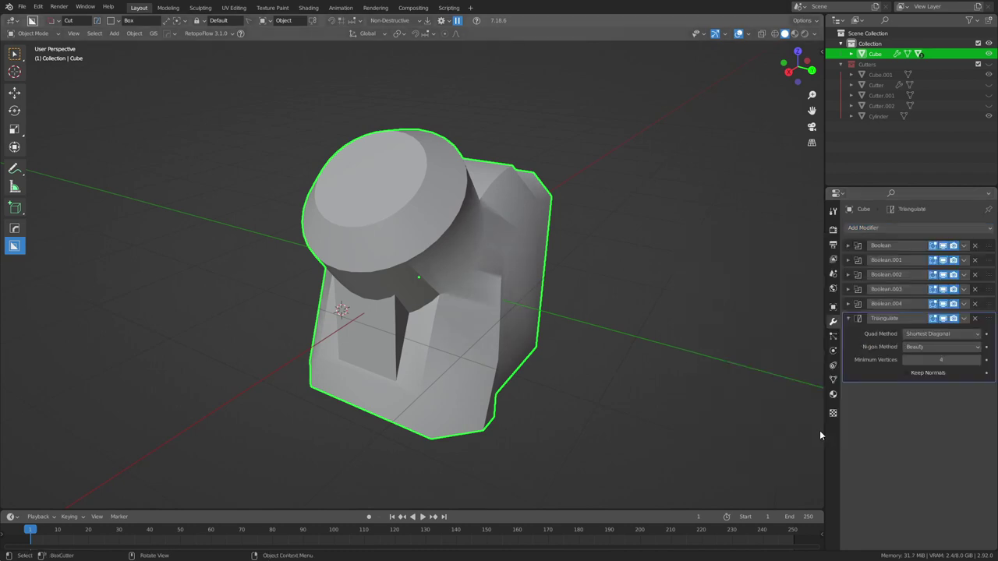
{"action": "left_click", "coordinate": [942, 359]}
{"action": "type", "text": "5"}
{"action": "key", "text": "Return"}
{"action": "mouse_move", "coordinate": [633, 375]}
{"action": "middle_mouse_down"}
{"action": "mouse_move", "coordinate": [606, 362]}
{"action": "mouse_move", "coordinate": [650, 361]}
{"action": "mouse_move", "coordinate": [624, 372]}
{"action": "middle_mouse_up"}
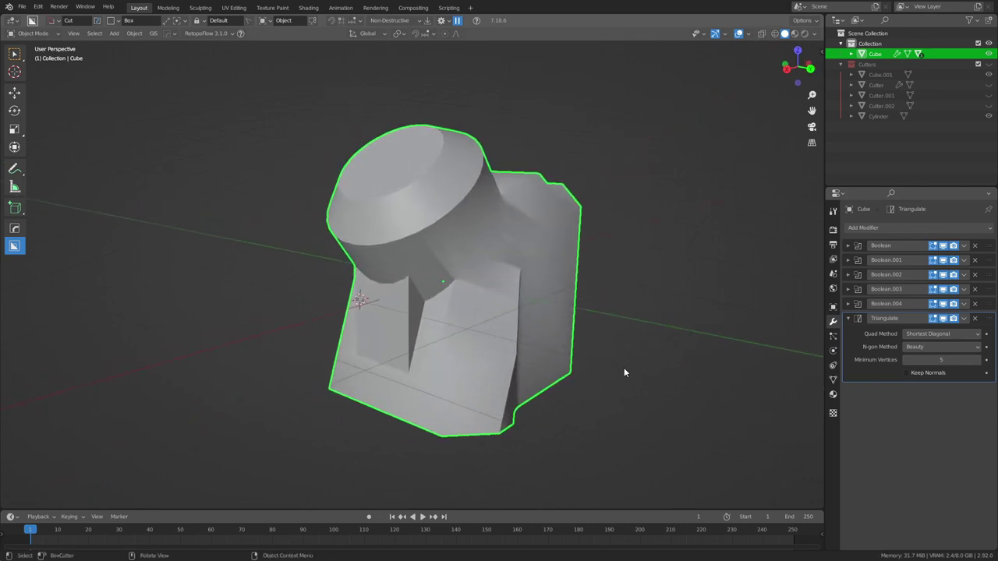
{"action": "middle_click_drag", "start_coordinate": [194, 408], "coordinate": [193, 406]}
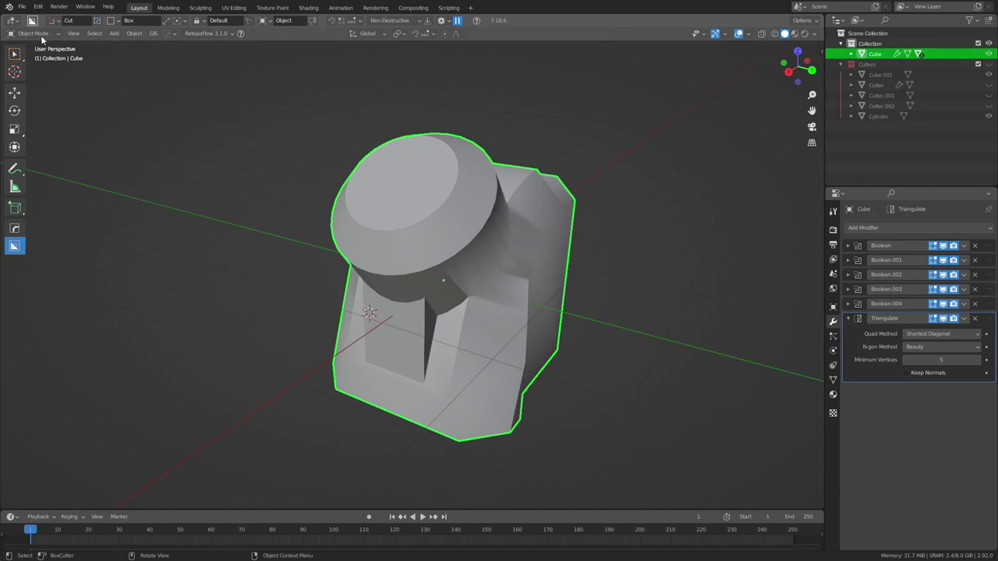
Step: Export the triangulated mesh as an FBX file
{"action": "left_click", "coordinate": [22, 6]}
{"action": "mouse_move", "coordinate": [58, 157]}
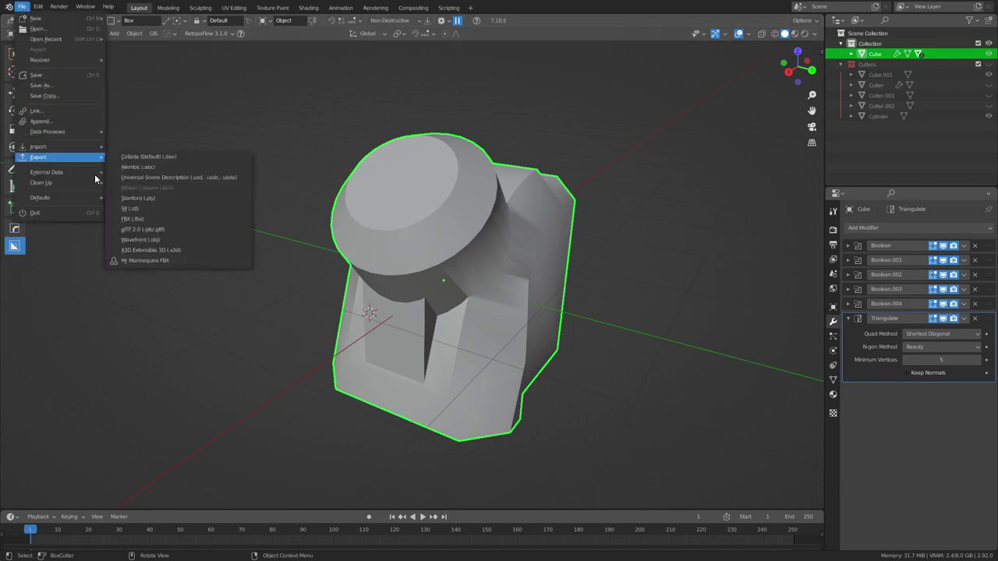
{"action": "left_click", "coordinate": [147, 222]}
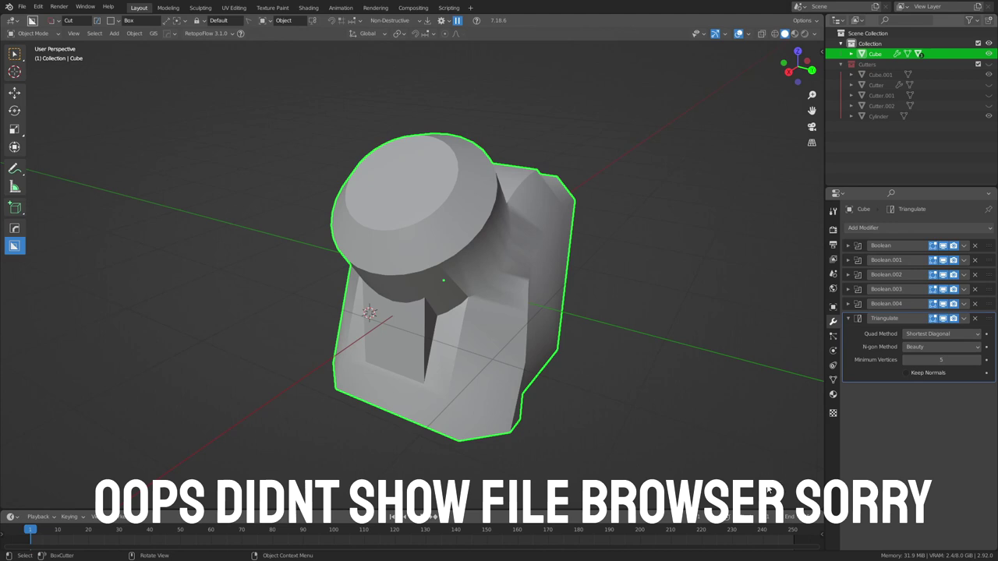
{"action": "middle_click_drag", "start_coordinate": [619, 437], "coordinate": [611, 437]}
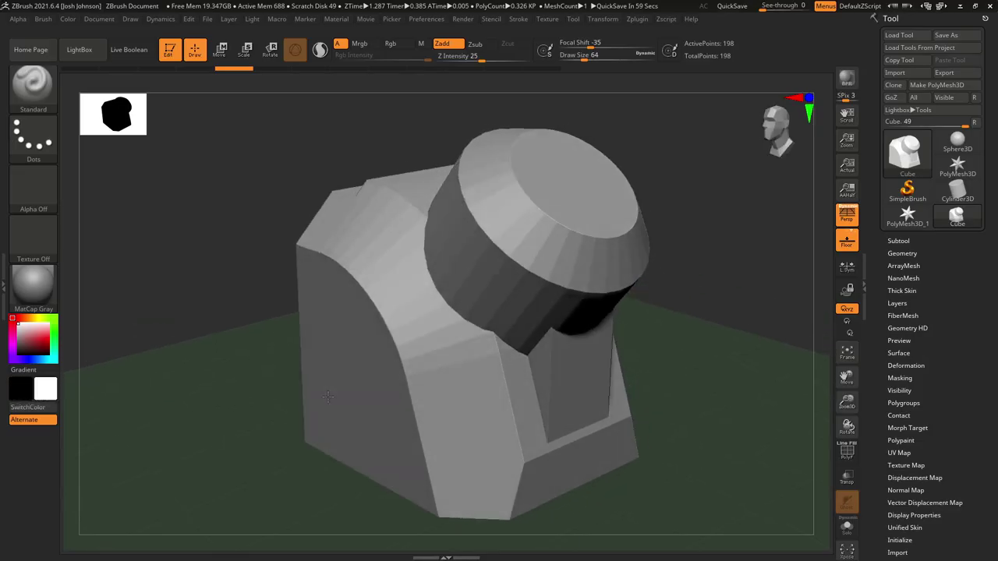
Step: Switch to ZBrush, convert the imported mesh to a DynaMesh at resolution 128 and inspect its wireframe
{"action": "left_click_drag", "start_coordinate": [468, 397], "coordinate": [330, 401]}
{"action": "left_click_drag", "start_coordinate": [614, 400], "coordinate": [652, 407]}
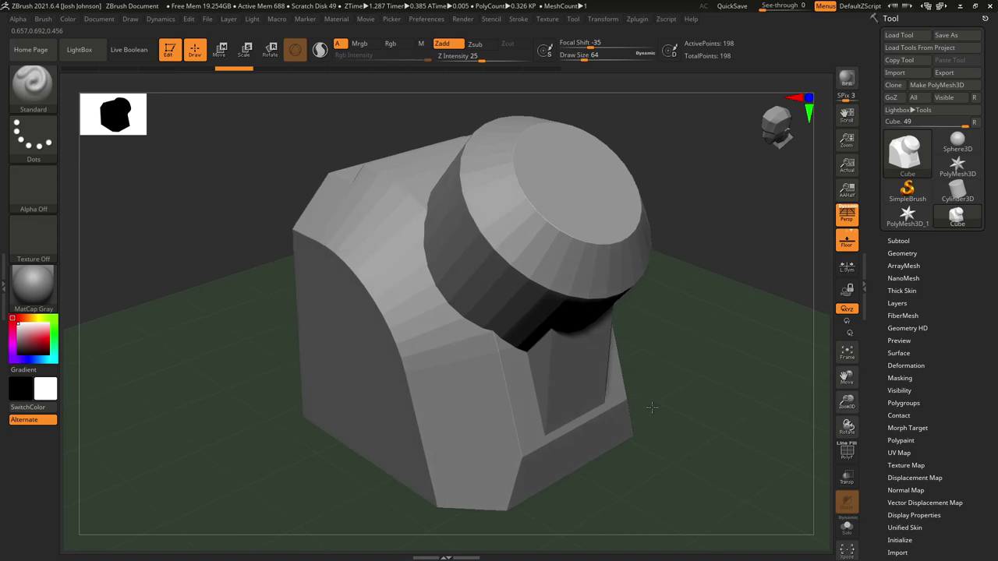
{"action": "left_click", "coordinate": [905, 253]}
{"action": "left_click", "coordinate": [903, 426]}
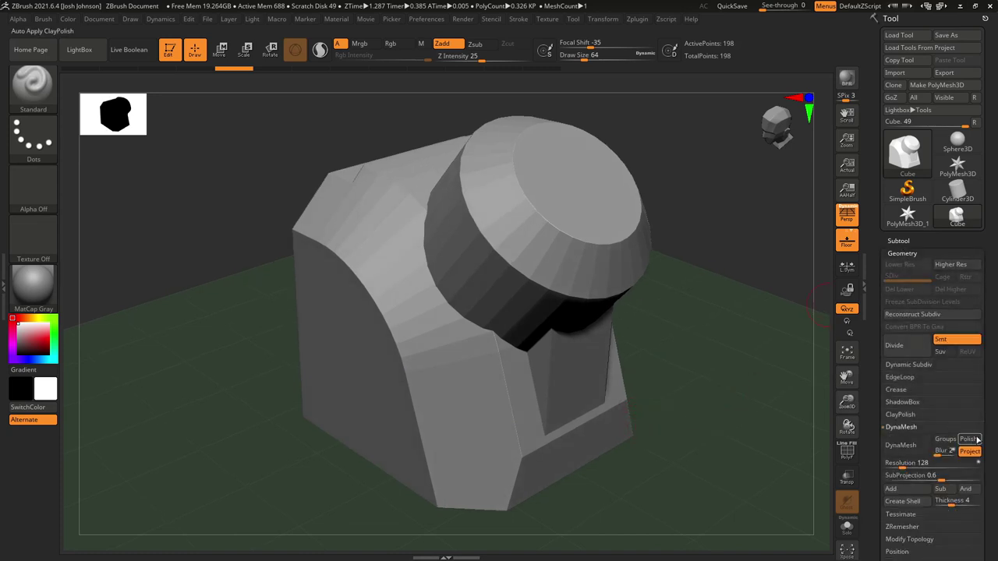
{"action": "left_click_drag", "start_coordinate": [988, 440], "coordinate": [988, 275]}
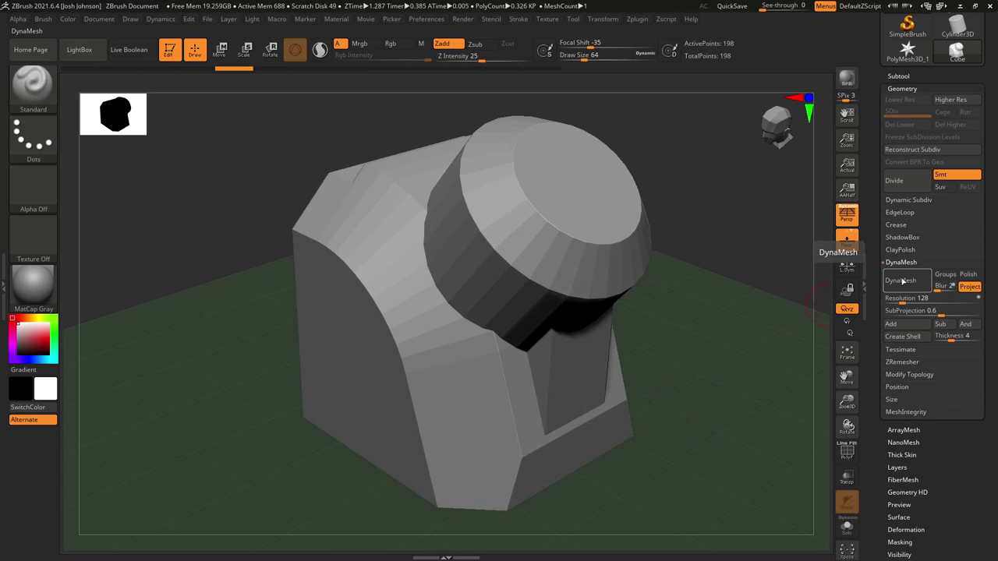
{"action": "left_click", "coordinate": [902, 283]}
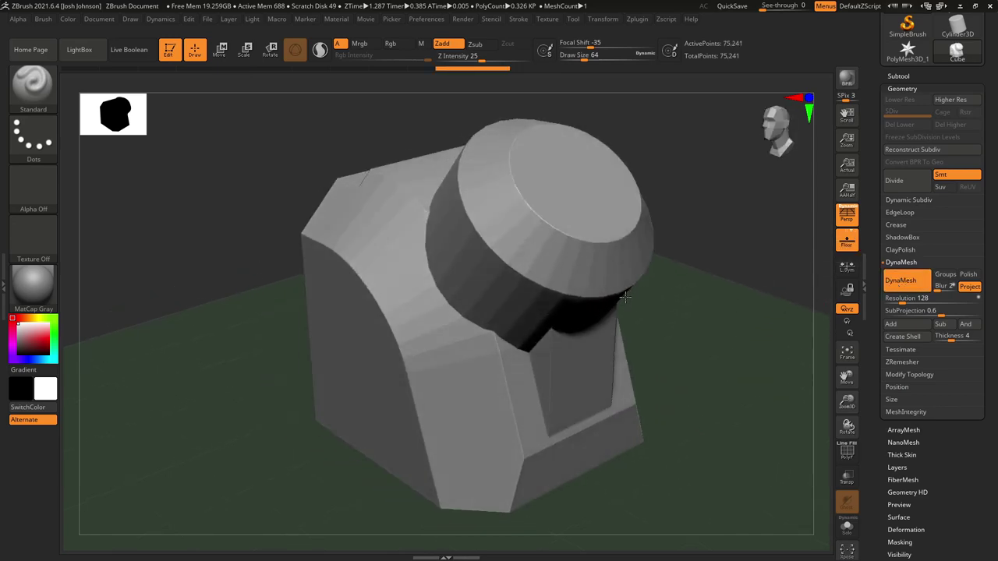
{"action": "key", "text": "shift+f"}
{"action": "mouse_move", "coordinate": [431, 234]}
{"action": "right_mouse_down", "text": "ctrl"}
{"action": "mouse_move", "coordinate": [435, 289]}
{"action": "mouse_move", "coordinate": [421, 191]}
{"action": "mouse_move", "coordinate": [429, 132]}
{"action": "right_mouse_up", "text": "ctrl"}
{"action": "key", "text": "shift+f"}
{"action": "right_click_drag", "start_coordinate": [429, 132], "coordinate": [555, 268]}
{"action": "right_click_drag", "start_coordinate": [649, 322], "coordinate": [654, 269], "text": "ctrl"}
{"action": "mouse_move", "coordinate": [653, 269]}
{"action": "right_mouse_down"}
{"action": "mouse_move", "coordinate": [733, 343]}
{"action": "mouse_move", "coordinate": [787, 421]}
{"action": "right_mouse_up"}
Step: Soften the DynaMesh's hard edges with a Polish deformation of about 52
{"action": "scroll", "coordinate": [912, 504], "scroll_direction": "down", "scroll_amount": 3}
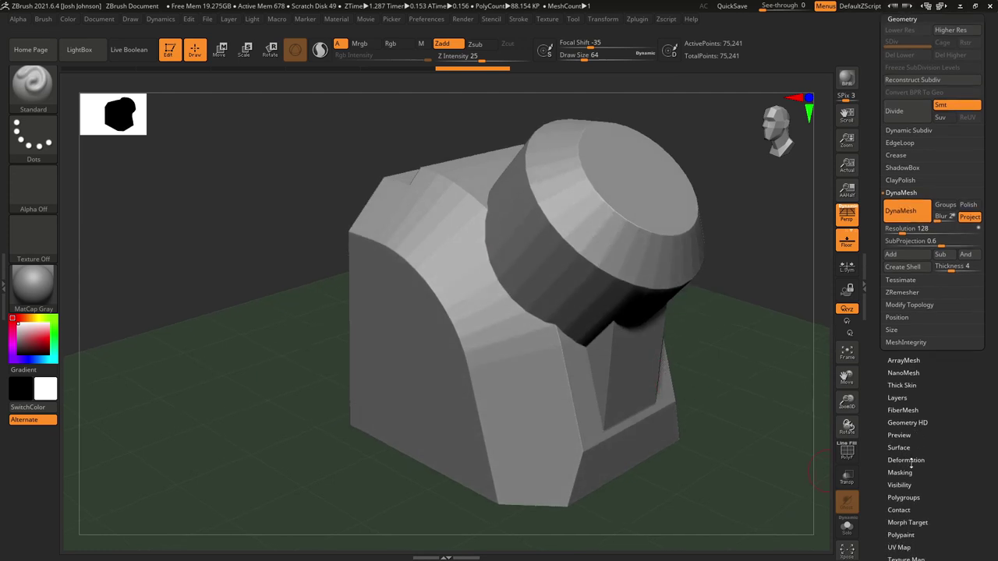
{"action": "left_click", "coordinate": [906, 460]}
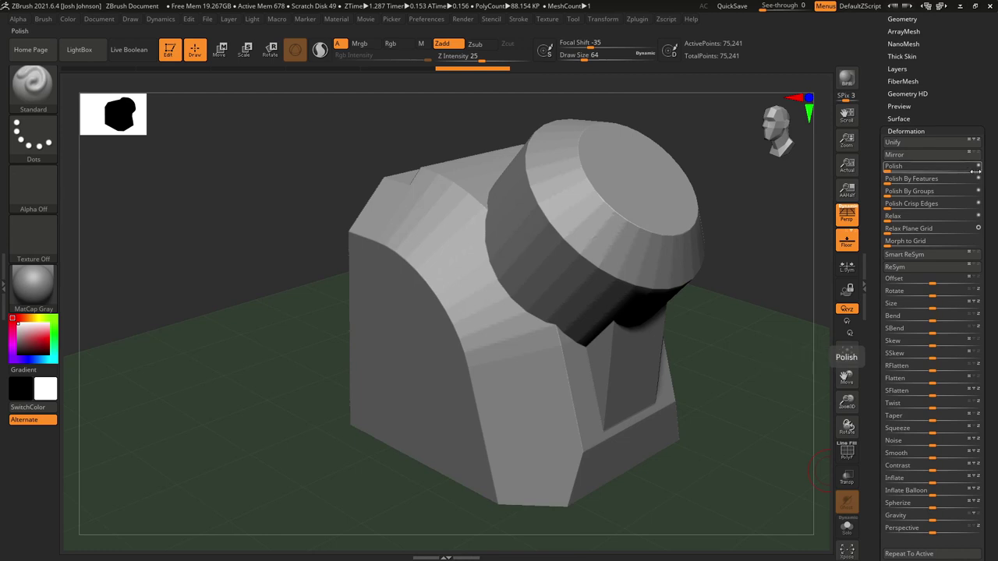
{"action": "scroll", "coordinate": [975, 178], "scroll_direction": "up", "scroll_amount": 3}
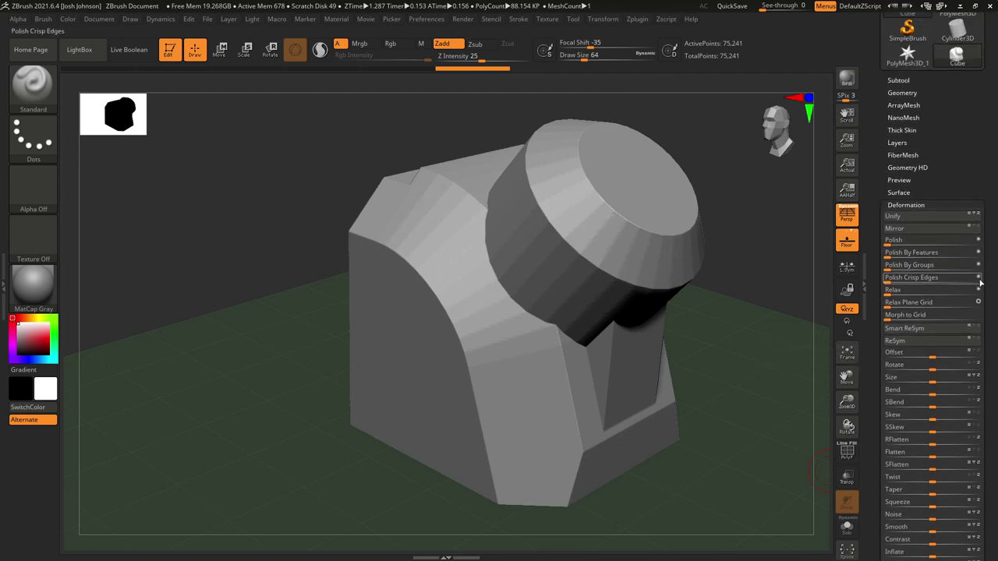
{"action": "left_click", "coordinate": [979, 241]}
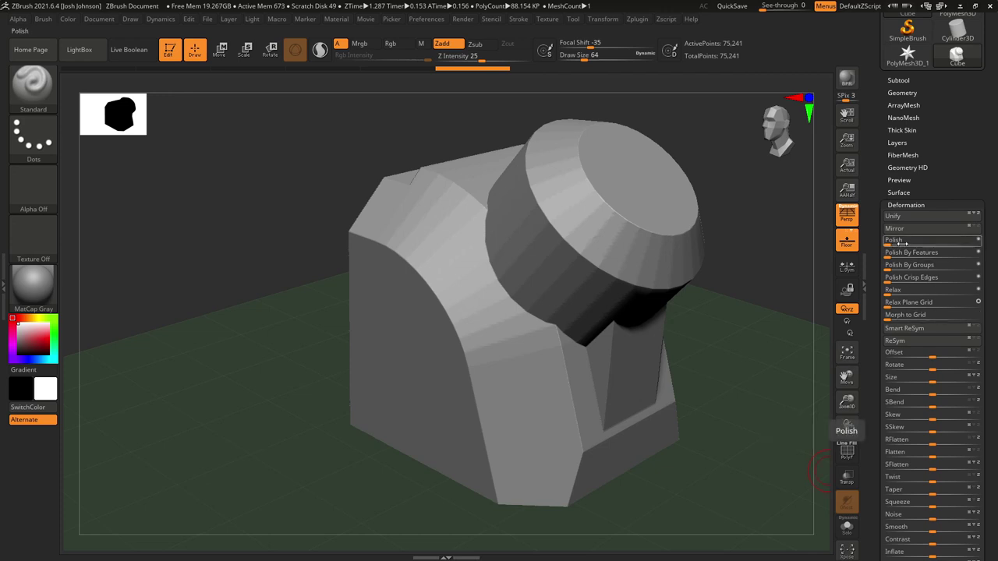
{"action": "left_click_drag", "start_coordinate": [889, 245], "coordinate": [895, 243]}
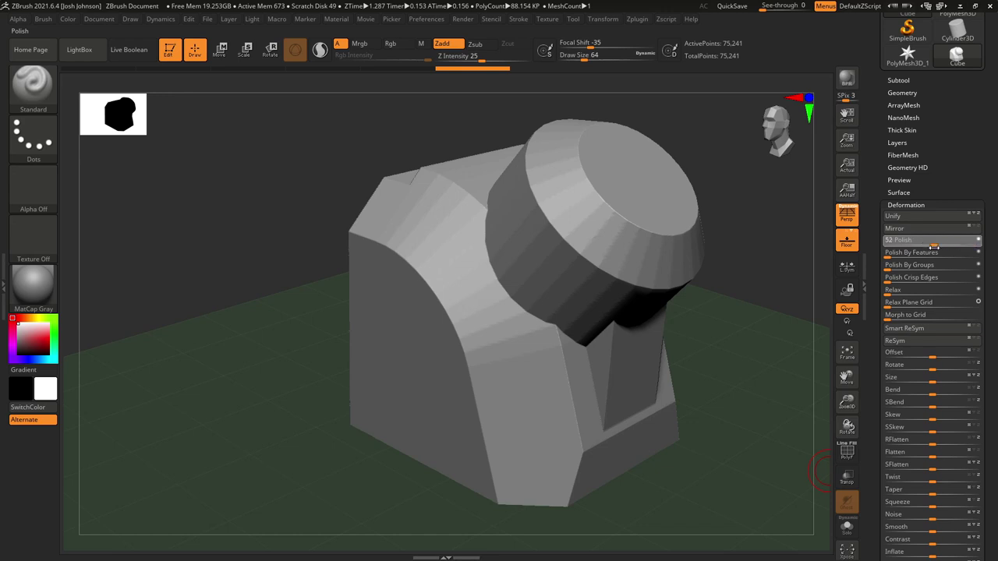
{"action": "mouse_move", "coordinate": [928, 246]}
{"action": "left_mouse_down"}
{"action": "mouse_move", "coordinate": [952, 246]}
{"action": "mouse_move", "coordinate": [942, 245]}
{"action": "left_mouse_up"}
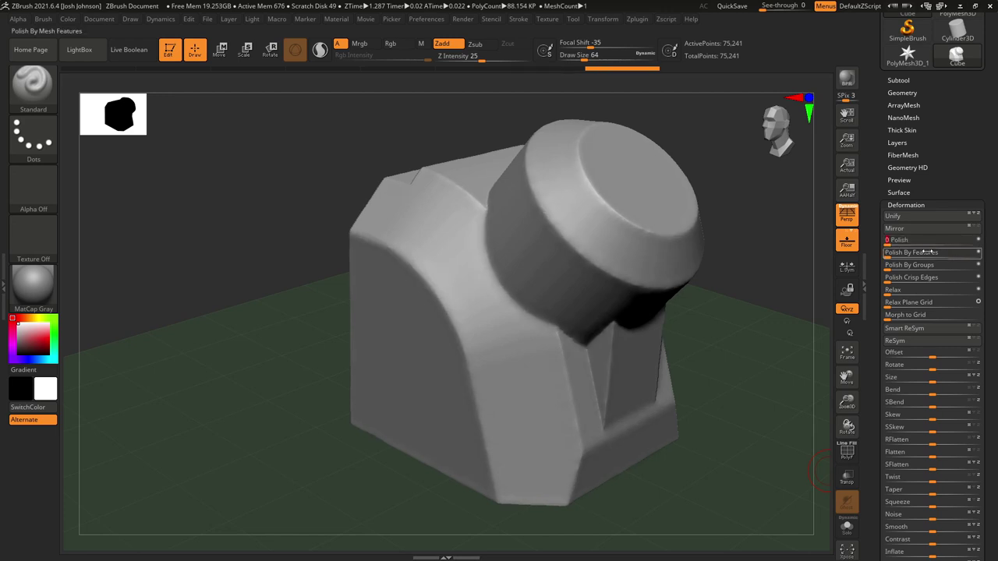
Step: Increase the mesh density and smooth the edges again with a Polish deformation of about 64
{"action": "left_click_drag", "start_coordinate": [768, 284], "coordinate": [365, 363]}
{"action": "mouse_move", "coordinate": [512, 293]}
{"action": "right_mouse_down"}
{"action": "mouse_move", "coordinate": [497, 315]}
{"action": "mouse_move", "coordinate": [522, 312]}
{"action": "right_mouse_up"}
{"action": "mouse_move", "coordinate": [522, 312]}
{"action": "right_mouse_down", "text": "ctrl"}
{"action": "mouse_move", "coordinate": [523, 320]}
{"action": "mouse_move", "coordinate": [563, 236]}
{"action": "right_mouse_up", "text": "ctrl"}
{"action": "right_click_drag", "start_coordinate": [542, 389], "coordinate": [585, 352], "text": "ctrl"}
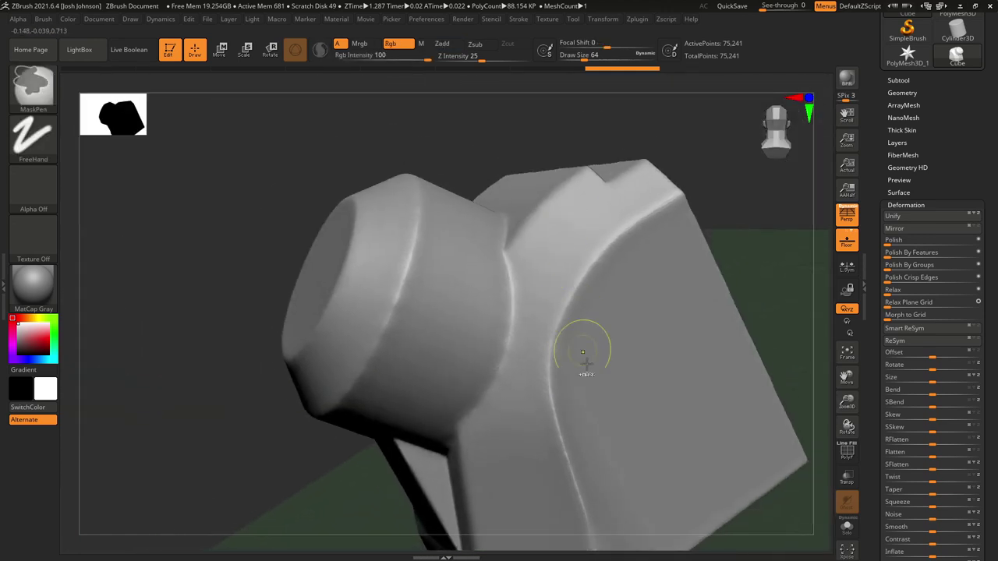
{"action": "mouse_move", "coordinate": [589, 403]}
{"action": "right_mouse_down", "text": "ctrl"}
{"action": "mouse_move", "coordinate": [587, 363]}
{"action": "mouse_move", "coordinate": [657, 336]}
{"action": "mouse_move", "coordinate": [552, 343]}
{"action": "right_mouse_up", "text": "ctrl"}
{"action": "left_click_drag", "start_coordinate": [551, 343], "coordinate": [706, 351]}
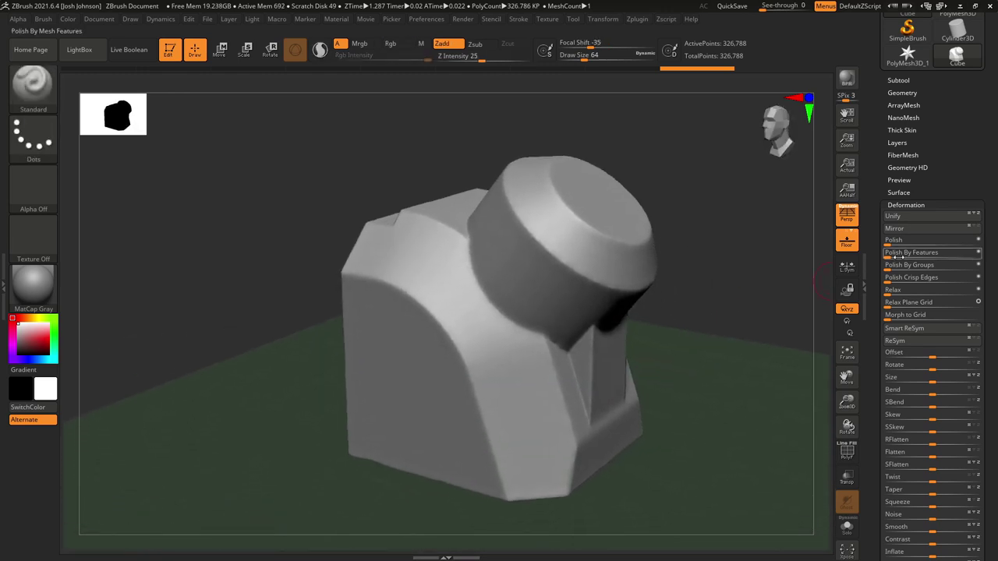
{"action": "left_click_drag", "start_coordinate": [984, 238], "coordinate": [684, 290]}
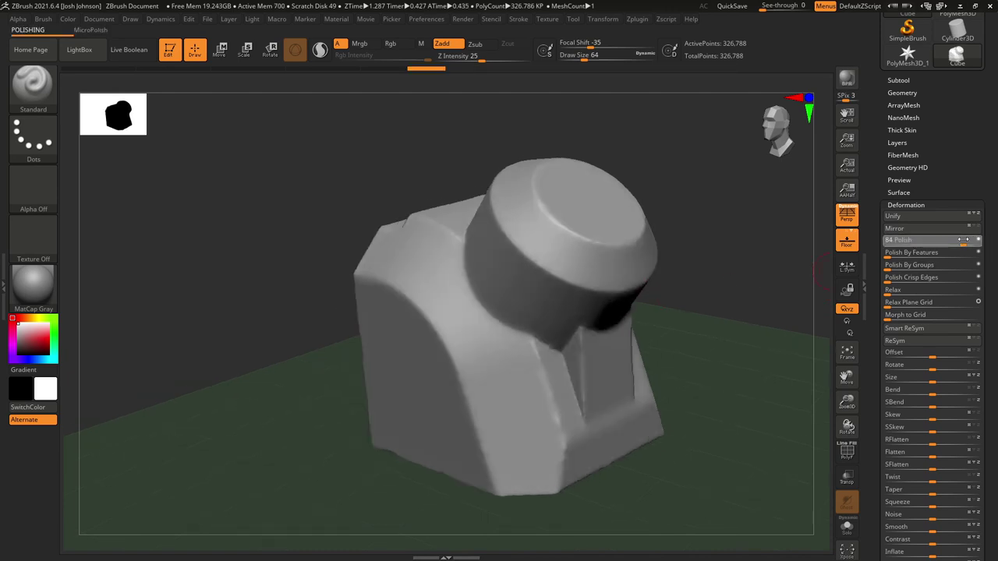
Step: Revert the polished DynaMesh to the original low-poly imported mesh
{"action": "mouse_move", "coordinate": [612, 328]}
{"action": "right_mouse_down"}
{"action": "mouse_move", "coordinate": [542, 365]}
{"action": "mouse_move", "coordinate": [600, 349]}
{"action": "mouse_move", "coordinate": [569, 345]}
{"action": "mouse_move", "coordinate": [597, 392]}
{"action": "mouse_move", "coordinate": [554, 364]}
{"action": "mouse_move", "coordinate": [528, 296]}
{"action": "right_mouse_up"}
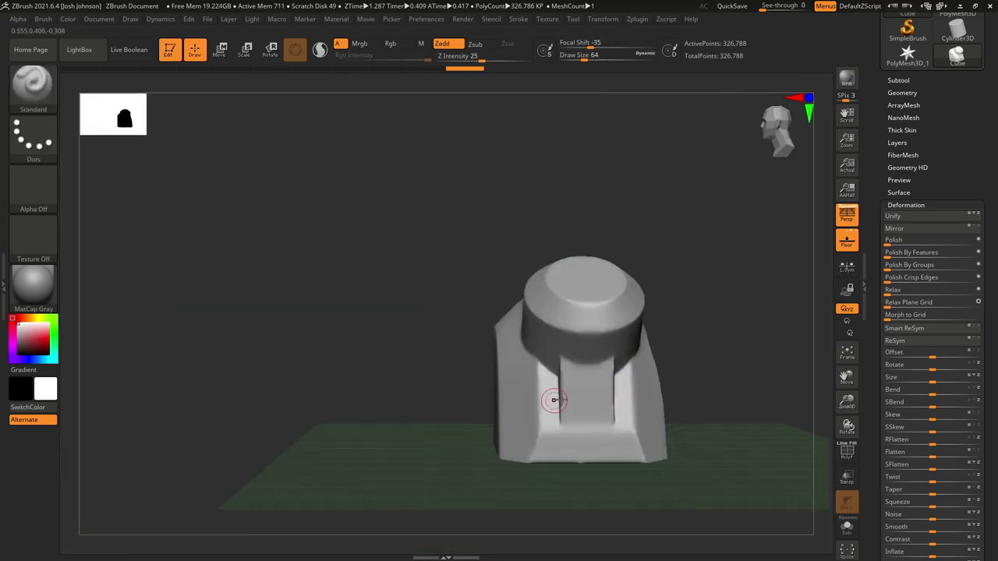
{"action": "left_click_drag", "start_coordinate": [554, 401], "coordinate": [612, 402]}
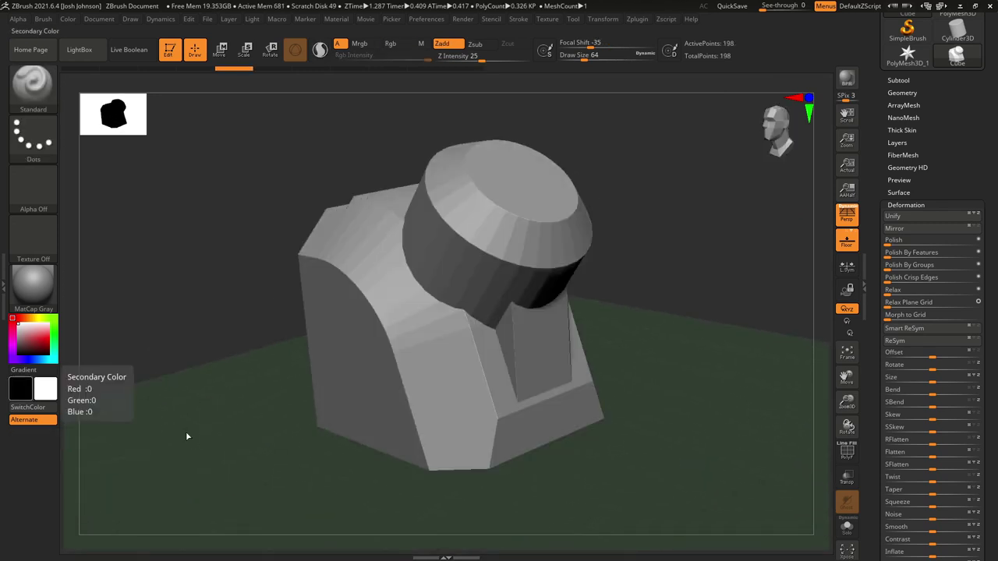
{"action": "right_click_drag", "start_coordinate": [456, 351], "coordinate": [457, 350]}
Step: Configure ZRemesher to detect edges and keep creases, leaving the DynaMesh settings
{"action": "scroll", "coordinate": [924, 228], "scroll_direction": "up", "scroll_amount": 2}
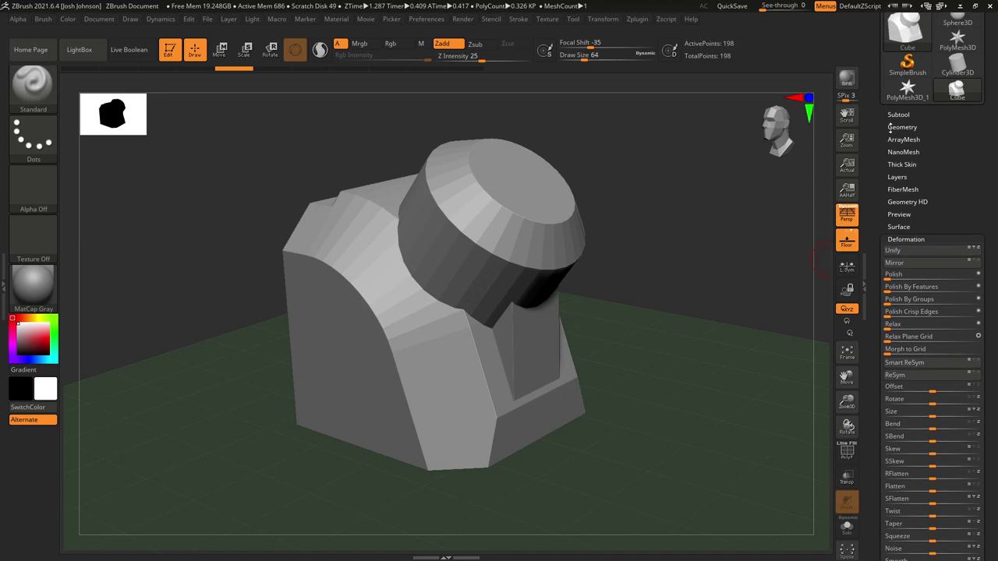
{"action": "left_click", "coordinate": [899, 127]}
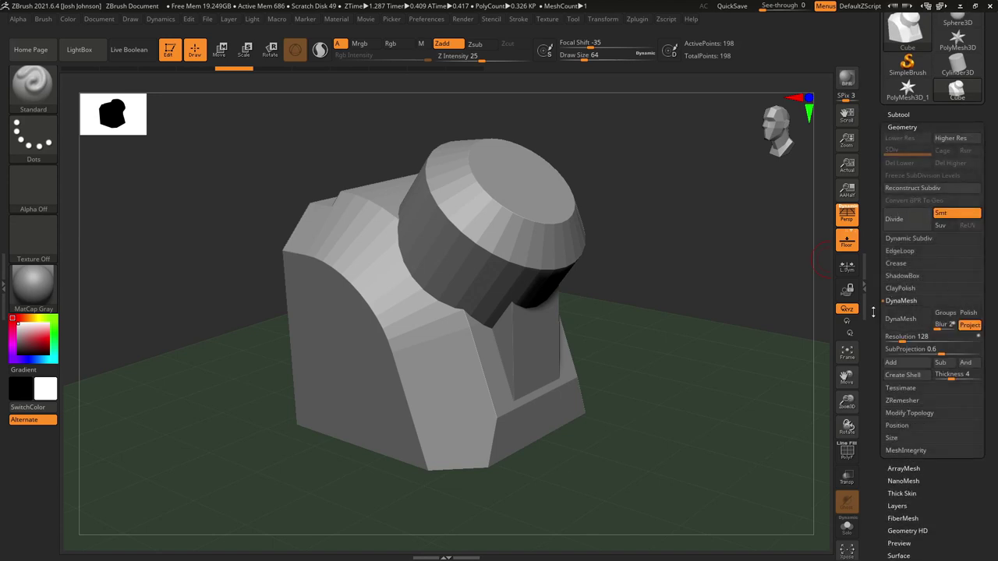
{"action": "left_click", "coordinate": [900, 302]}
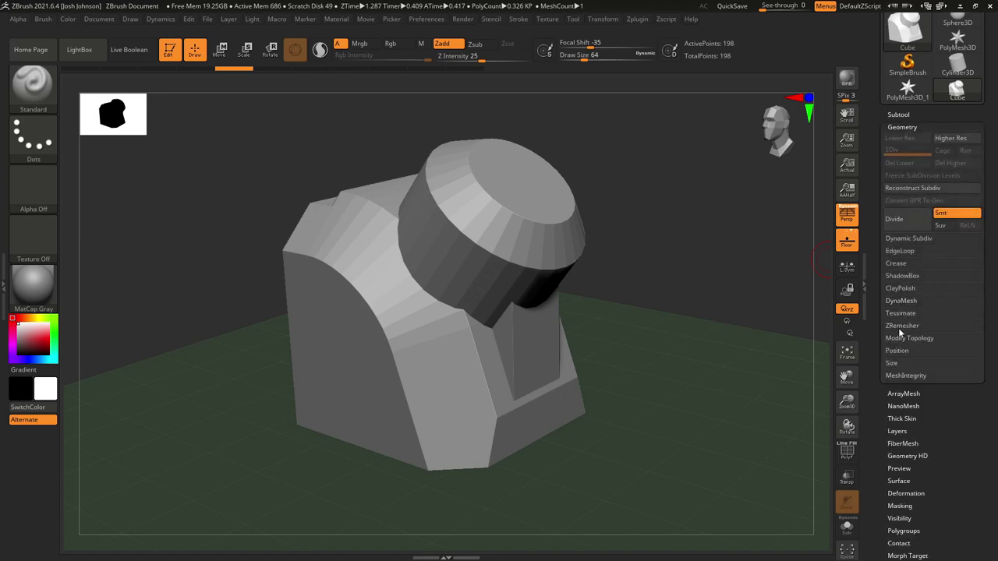
{"action": "left_click", "coordinate": [900, 328]}
{"action": "mouse_move", "coordinate": [698, 357]}
{"action": "left_mouse_down"}
{"action": "mouse_move", "coordinate": [653, 334]}
{"action": "mouse_move", "coordinate": [648, 350]}
{"action": "mouse_move", "coordinate": [706, 373]}
{"action": "left_mouse_up"}
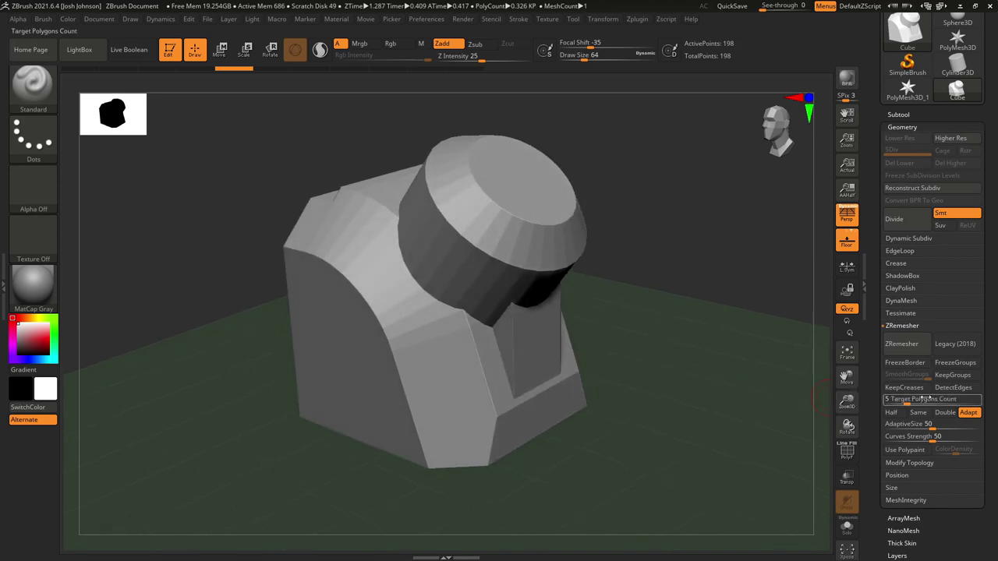
{"action": "left_click", "coordinate": [951, 387]}
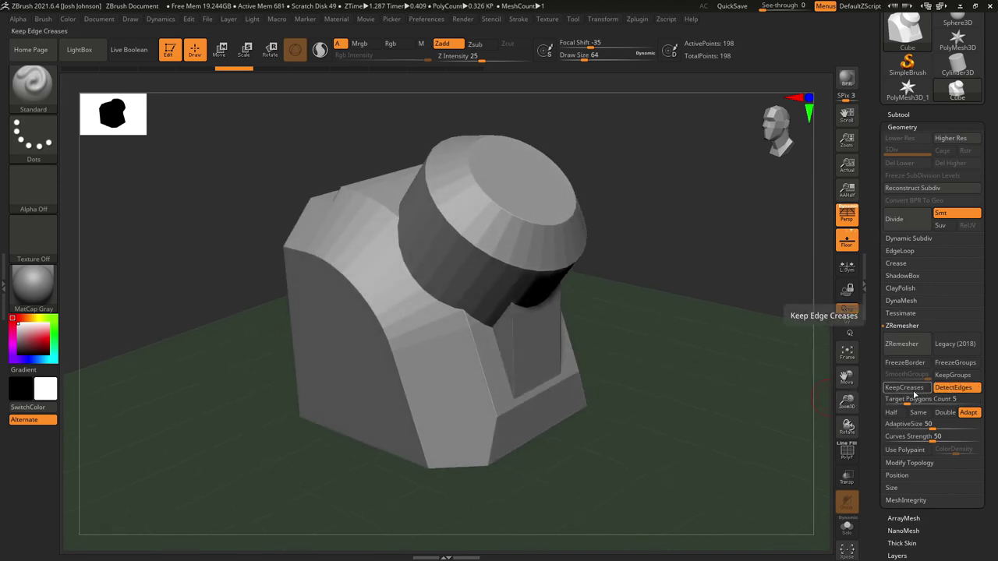
{"action": "left_click", "coordinate": [910, 389]}
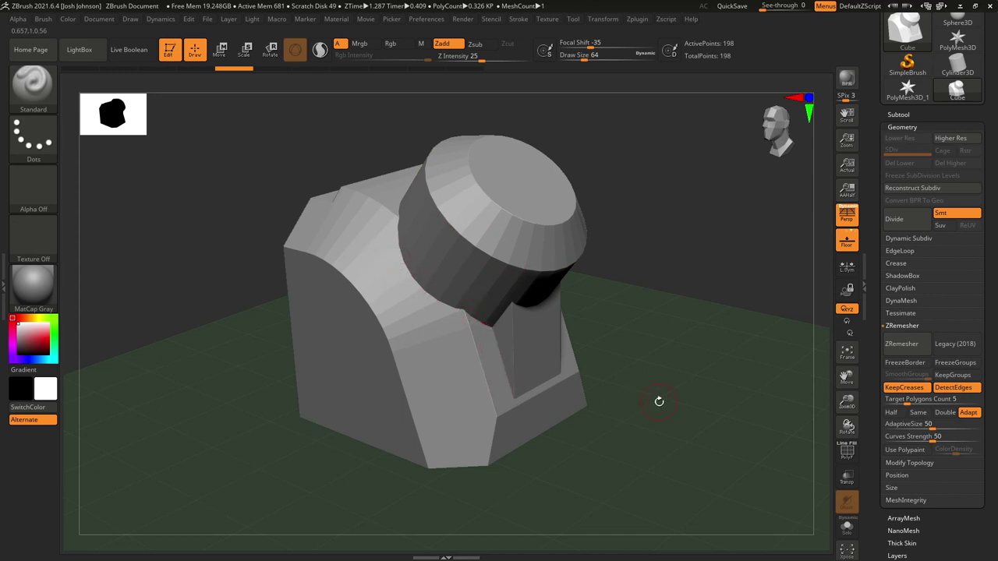
Step: Try ZRemeshing the low-poly mesh with a target polygon count of 10 and inspect its edges
{"action": "left_click_drag", "start_coordinate": [659, 402], "coordinate": [673, 399]}
{"action": "left_click", "coordinate": [903, 401]}
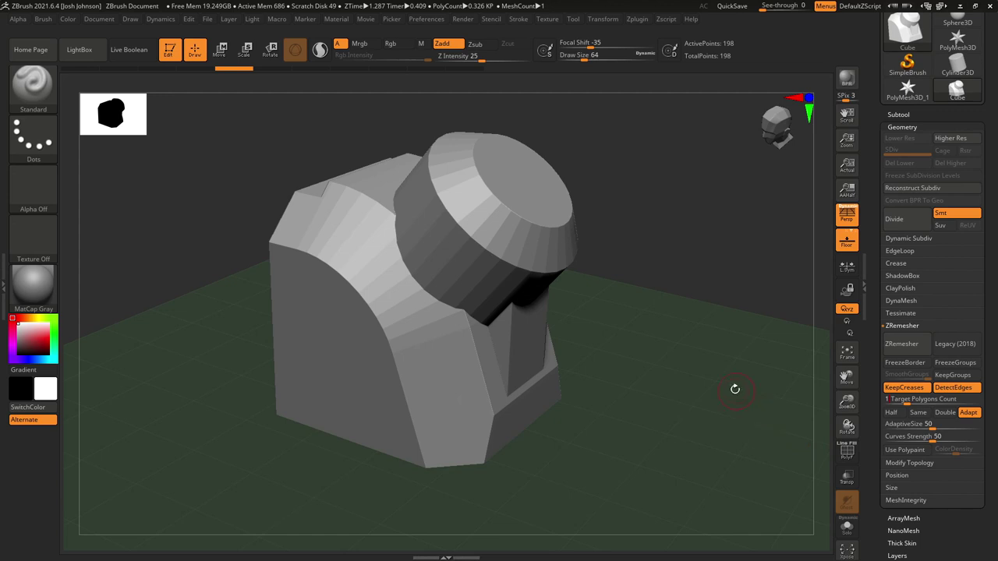
{"action": "left_click", "coordinate": [899, 344]}
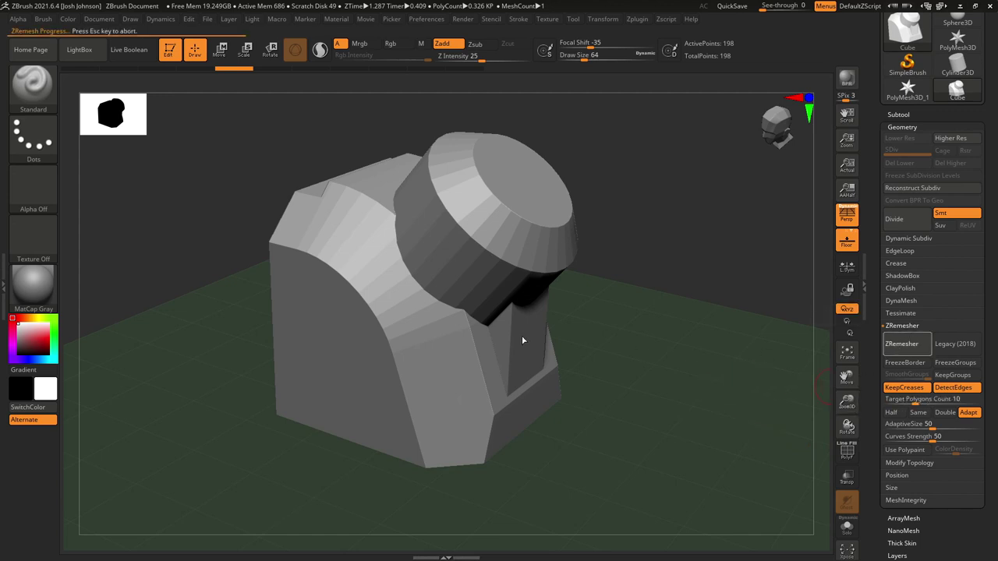
{"action": "key", "text": "shift+f"}
{"action": "key", "text": "shift+f"}
{"action": "right_click_drag", "start_coordinate": [563, 338], "coordinate": [606, 395]}
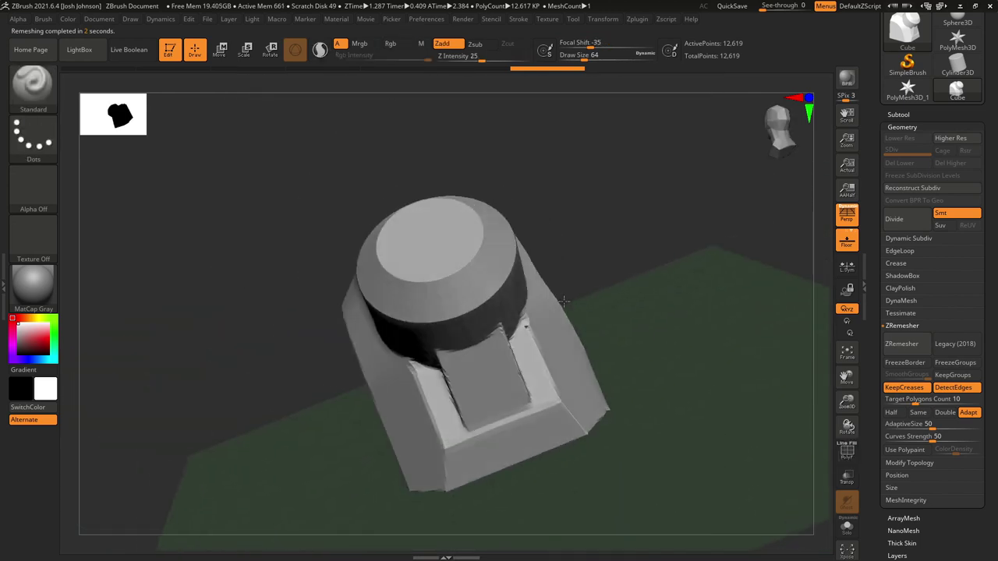
{"action": "right_click_drag", "start_coordinate": [546, 374], "coordinate": [875, 421]}
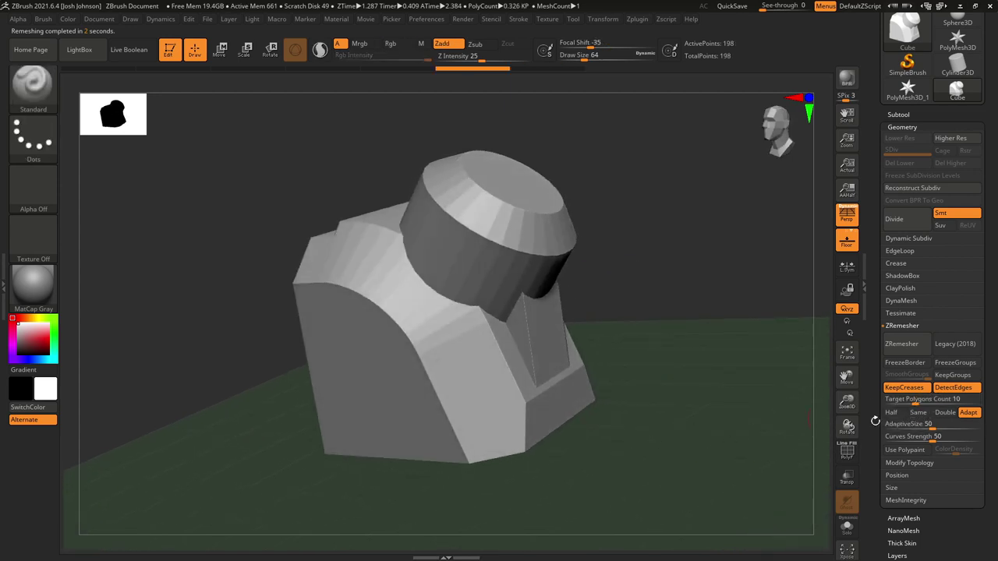
Step: Try ZRemeshing the original low-poly mesh again with a target polygon count of 25
{"action": "left_click", "coordinate": [923, 398]}
{"action": "type", "text": "1"}
{"action": "key", "text": "Return"}
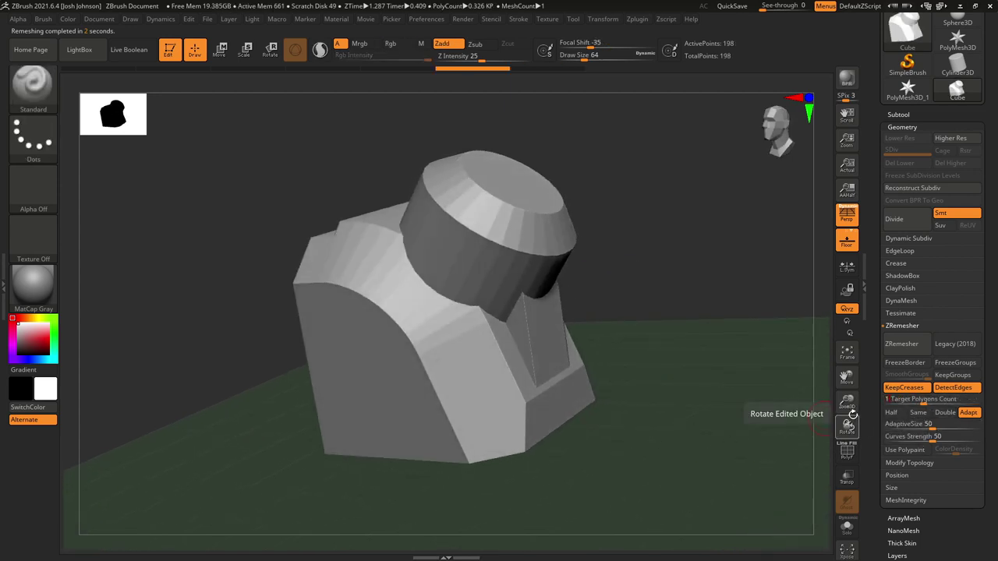
{"action": "right_click_drag", "start_coordinate": [524, 310], "coordinate": [572, 348]}
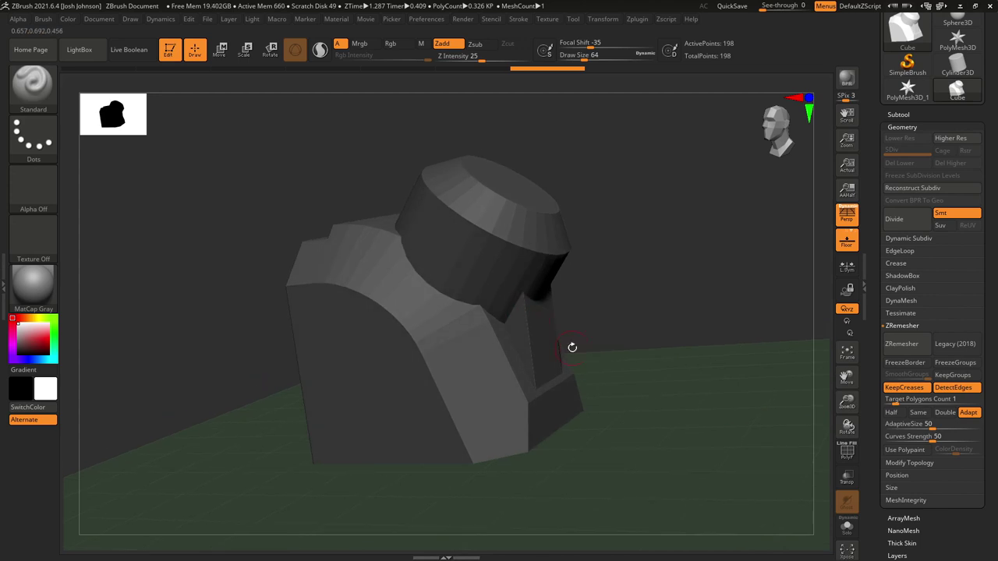
{"action": "left_click_drag", "start_coordinate": [668, 267], "coordinate": [638, 306], "text": "ctrl"}
{"action": "right_click_drag", "start_coordinate": [690, 358], "coordinate": [815, 417]}
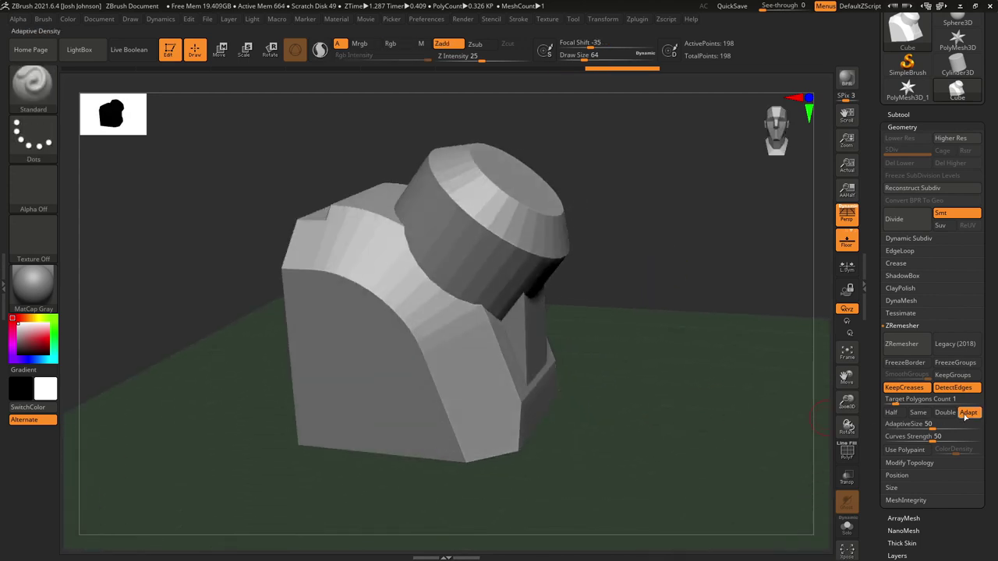
{"action": "type", "text": "25"}
{"action": "key", "text": "Return"}
{"action": "left_click", "coordinate": [904, 347]}
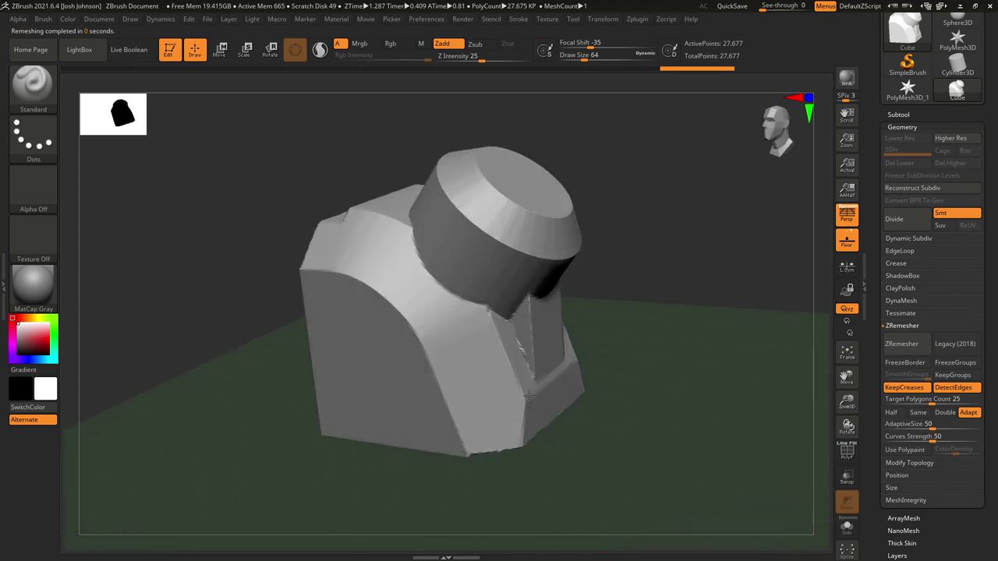
{"action": "right_click_drag", "start_coordinate": [551, 444], "coordinate": [525, 432]}
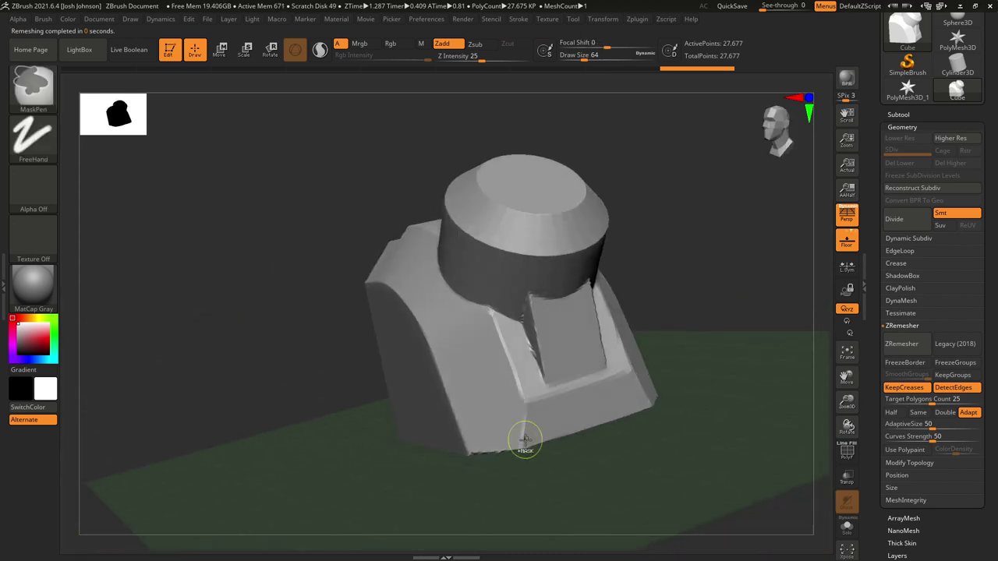
{"action": "right_click_drag", "start_coordinate": [603, 458], "coordinate": [814, 444]}
Step: ZRemesh the original low-poly mesh with a target polygon count of 45 and check the resulting topology
{"action": "left_click_drag", "start_coordinate": [924, 399], "coordinate": [921, 398]}
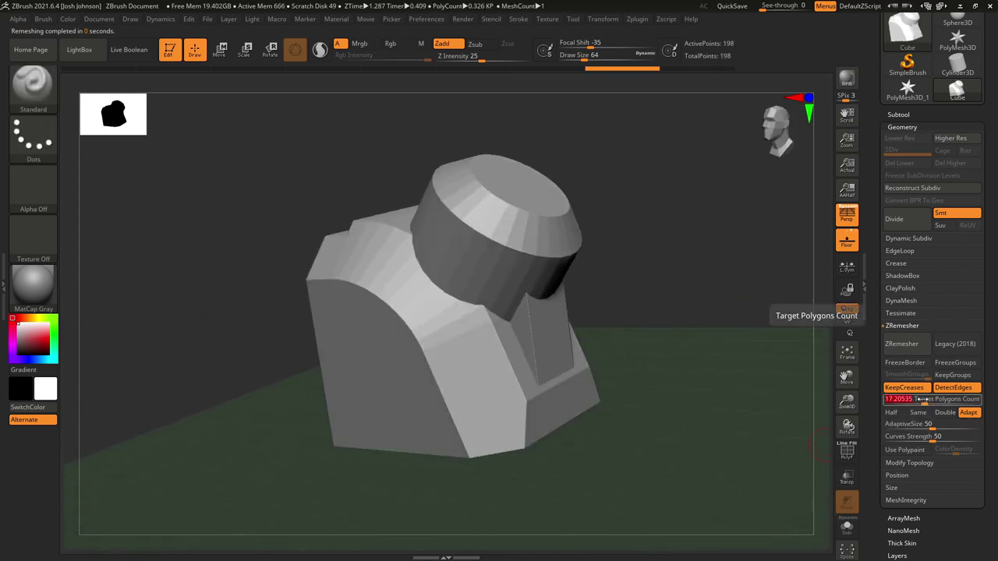
{"action": "type", "text": "45"}
{"action": "key", "text": "Return"}
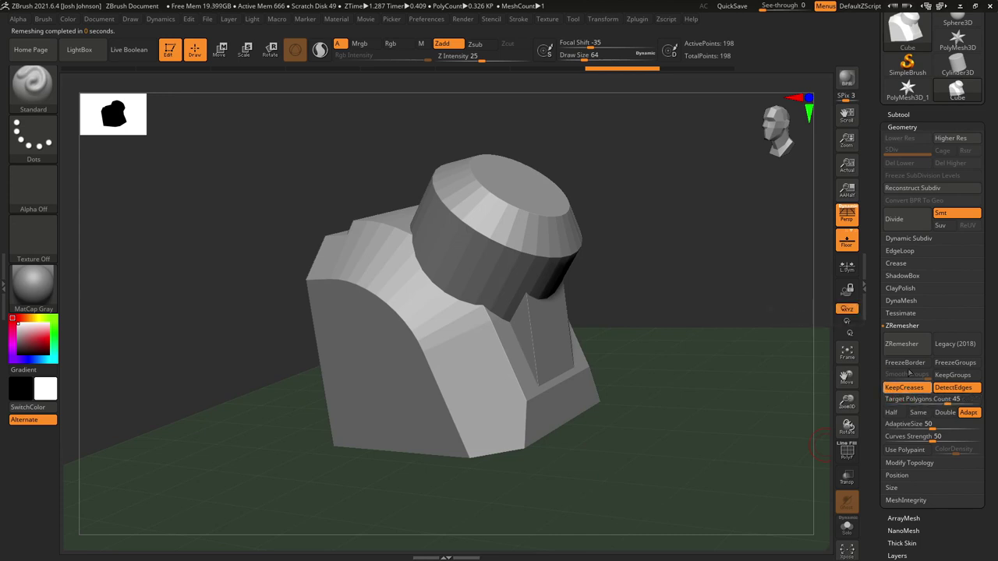
{"action": "right_click_drag", "start_coordinate": [529, 372], "coordinate": [477, 341]}
{"action": "key", "text": "shift+f"}
{"action": "key", "text": "shift+f"}
{"action": "right_click_drag", "start_coordinate": [557, 416], "coordinate": [654, 408], "text": "ctrl"}
Step: Subdivide the remeshed model once and open the deformation settings with the lower subdivision level active
{"action": "key", "text": "ctrl+d"}
{"action": "left_click_drag", "start_coordinate": [912, 528], "coordinate": [917, 454]}
{"action": "left_click", "coordinate": [909, 425]}
{"action": "mouse_move", "coordinate": [648, 292]}
{"action": "right_mouse_down"}
{"action": "mouse_move", "coordinate": [619, 294]}
{"action": "mouse_move", "coordinate": [667, 343]}
{"action": "right_mouse_up"}
{"action": "mouse_move", "coordinate": [668, 343]}
{"action": "right_mouse_down", "text": "ctrl"}
{"action": "mouse_move", "coordinate": [655, 406]}
{"action": "mouse_move", "coordinate": [574, 435]}
{"action": "mouse_move", "coordinate": [550, 332]}
{"action": "right_mouse_up", "text": "ctrl"}
{"action": "left_click_drag", "start_coordinate": [549, 335], "coordinate": [546, 323], "text": "shift"}
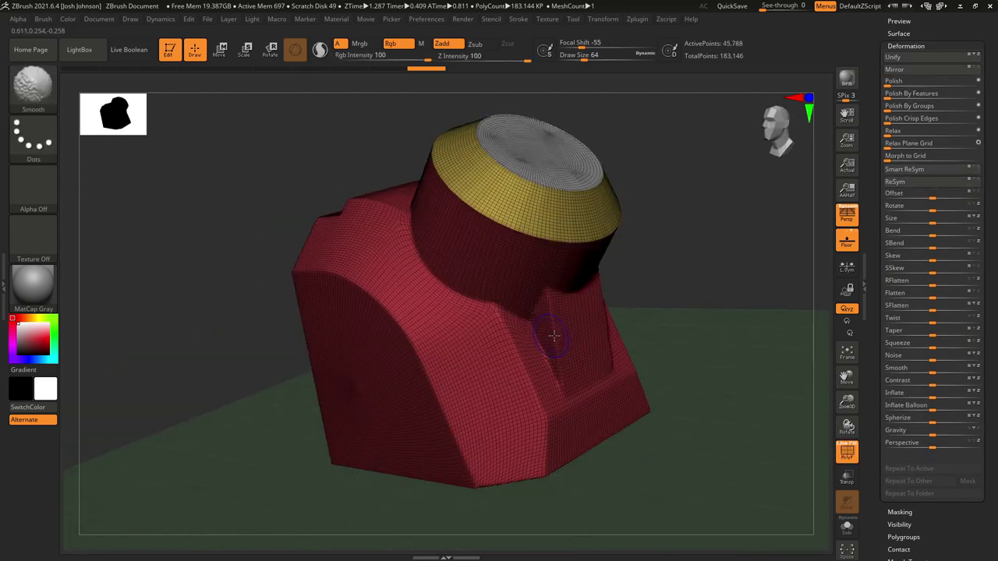
Step: Soften the hard edges of the lower subdivision level with the Polish deformation in its filled-dot mode
{"action": "left_click", "coordinate": [901, 82]}
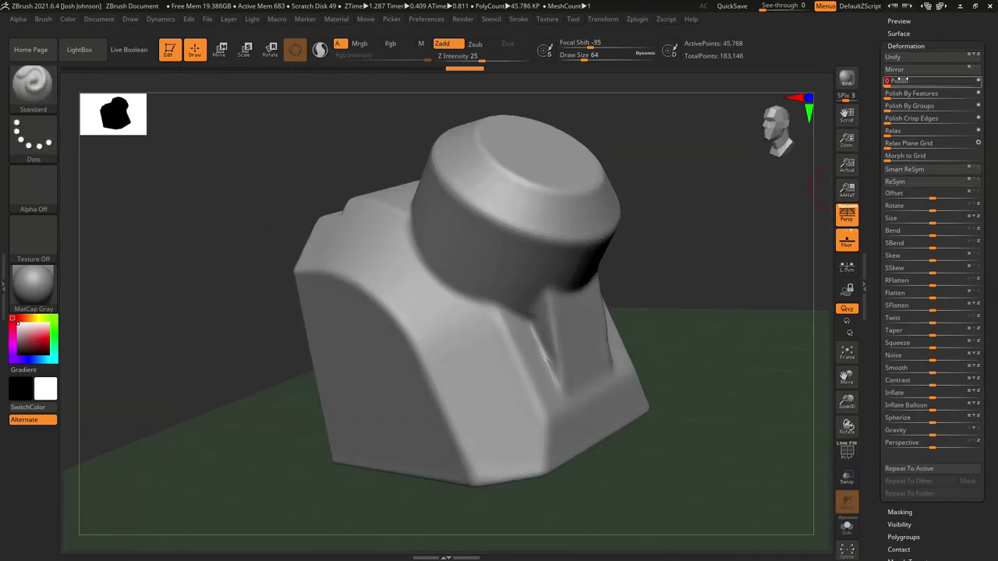
{"action": "key", "text": "ctrl+z"}
{"action": "left_click", "coordinate": [979, 81]}
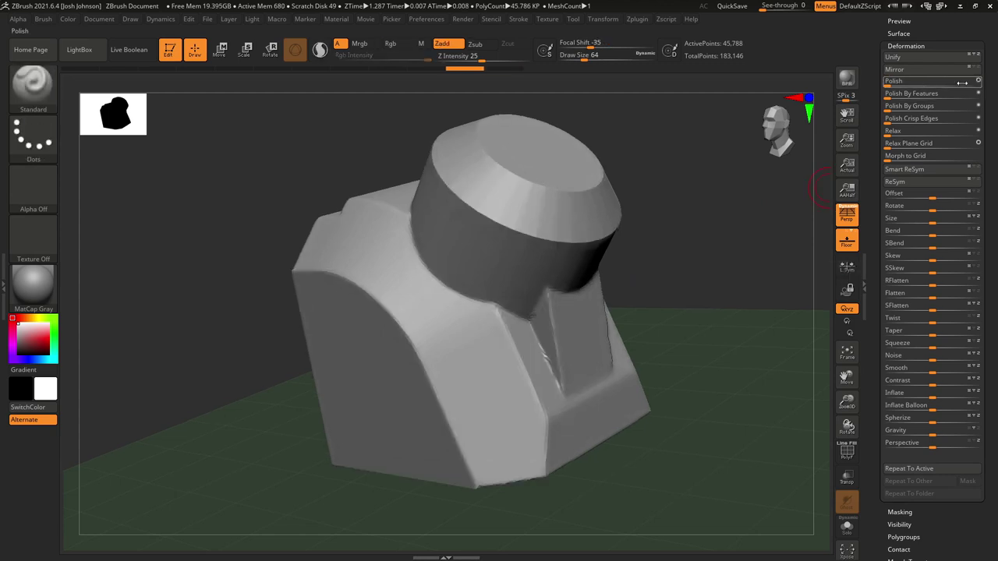
{"action": "left_click_drag", "start_coordinate": [984, 86], "coordinate": [971, 120]}
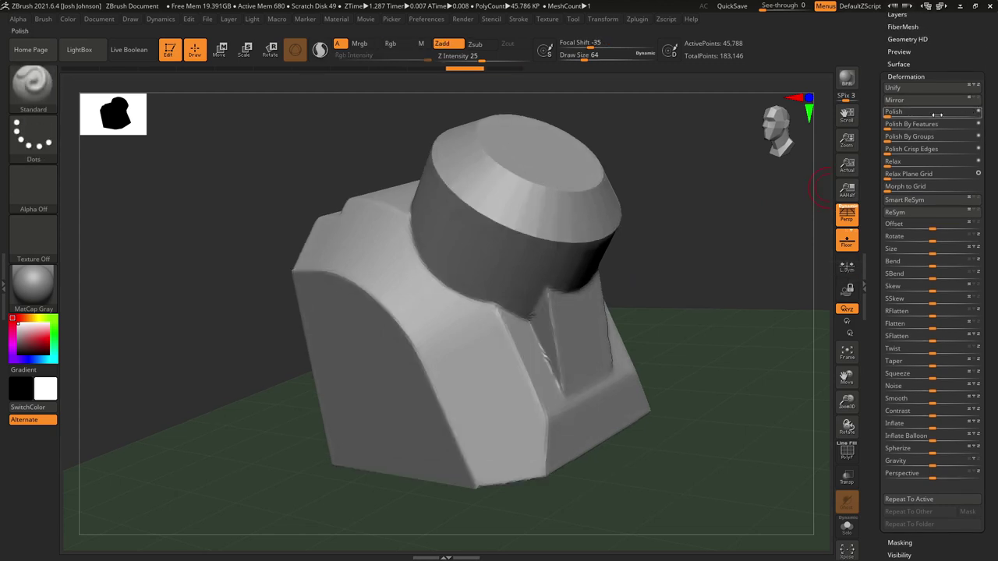
{"action": "left_click_drag", "start_coordinate": [904, 114], "coordinate": [901, 113]}
Step: Polish the higher subdivision level, and subdivide the mesh once more to polish it again
{"action": "key", "text": "ctrl+d"}
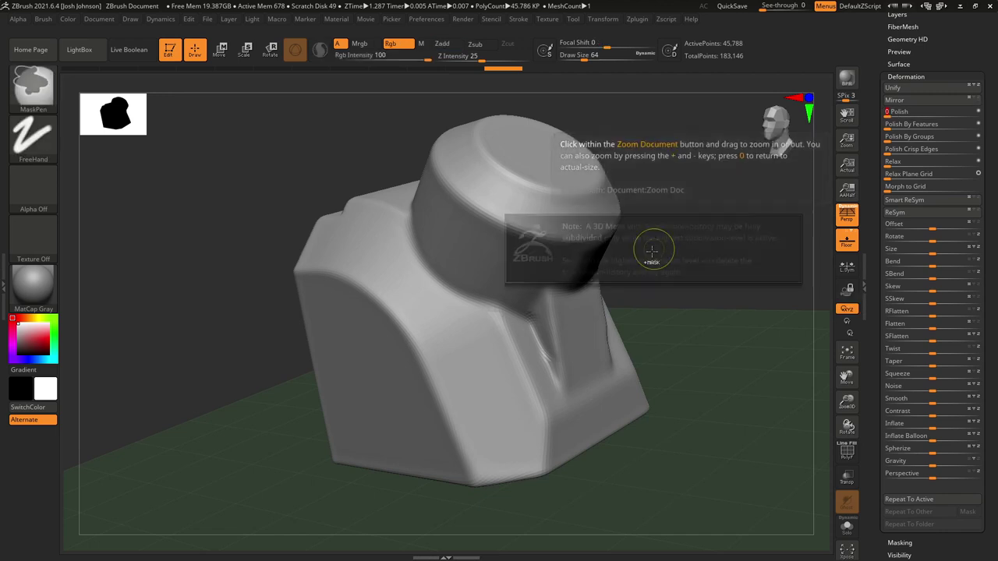
{"action": "key", "text": "d"}
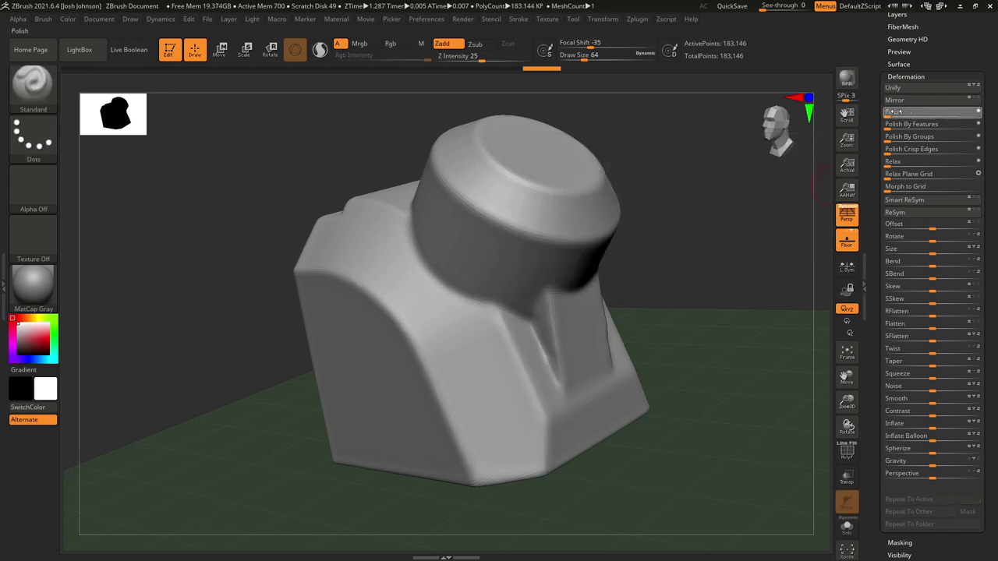
{"action": "left_click", "coordinate": [907, 111]}
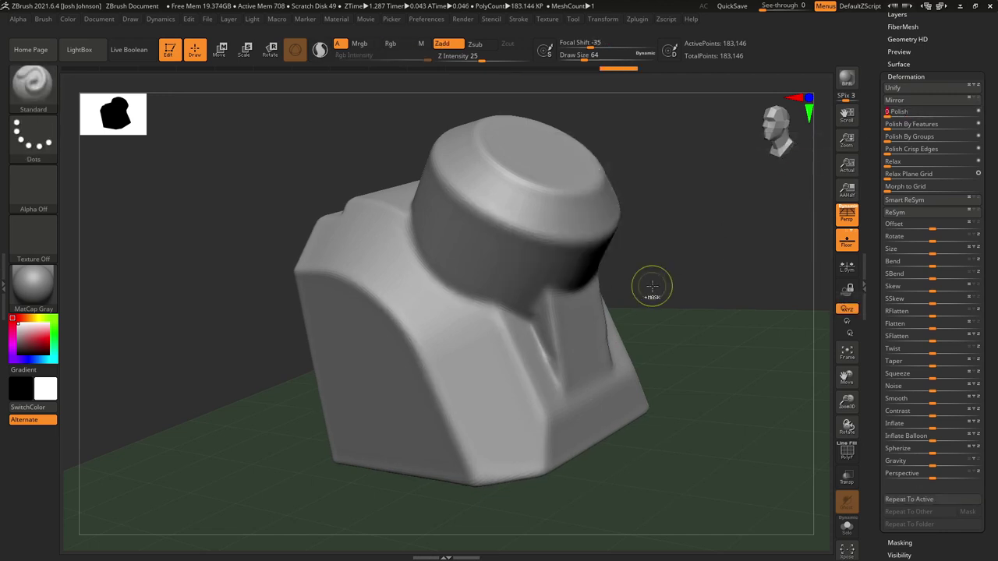
{"action": "key", "text": "ctrl+d"}
{"action": "left_click", "coordinate": [909, 110]}
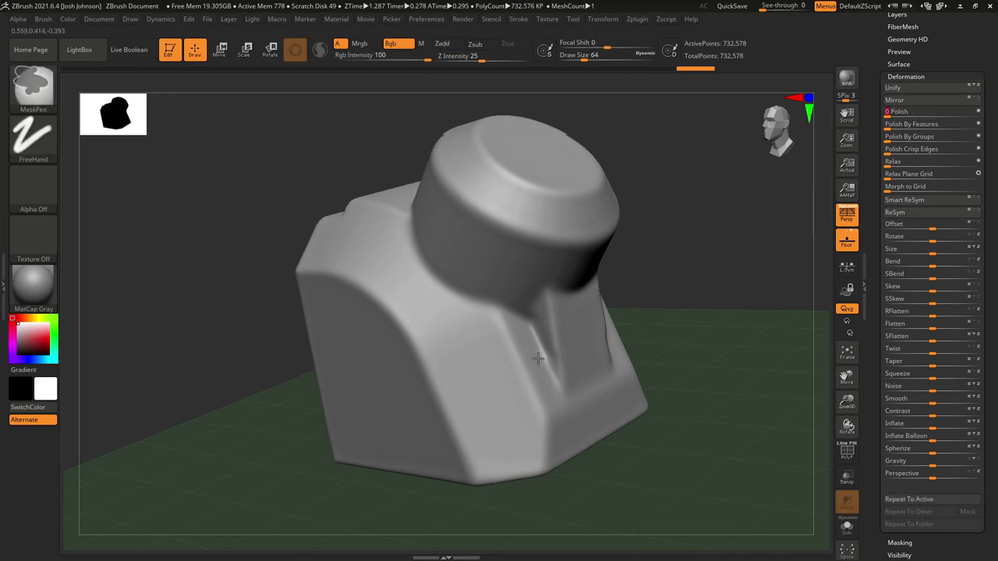
Step: Reduce the brush draw size to about 35 for working in the narrow V-shaped notch below the cylinder
{"action": "right_click_drag", "start_coordinate": [537, 358], "coordinate": [458, 333], "text": "ctrl"}
{"action": "mouse_move", "coordinate": [624, 367]}
{"action": "right_mouse_down", "text": "ctrl"}
{"action": "mouse_move", "coordinate": [634, 408]}
{"action": "mouse_move", "coordinate": [559, 347]}
{"action": "mouse_move", "coordinate": [481, 372]}
{"action": "mouse_move", "coordinate": [576, 436]}
{"action": "mouse_move", "coordinate": [568, 421]}
{"action": "right_mouse_up", "text": "ctrl"}
{"action": "right_click_drag", "start_coordinate": [568, 421], "coordinate": [578, 515], "text": "ctrl"}
{"action": "mouse_move", "coordinate": [579, 515]}
{"action": "right_mouse_down", "text": "alt"}
{"action": "mouse_move", "coordinate": [460, 390]}
{"action": "mouse_move", "coordinate": [507, 333]}
{"action": "right_mouse_up", "text": "alt"}
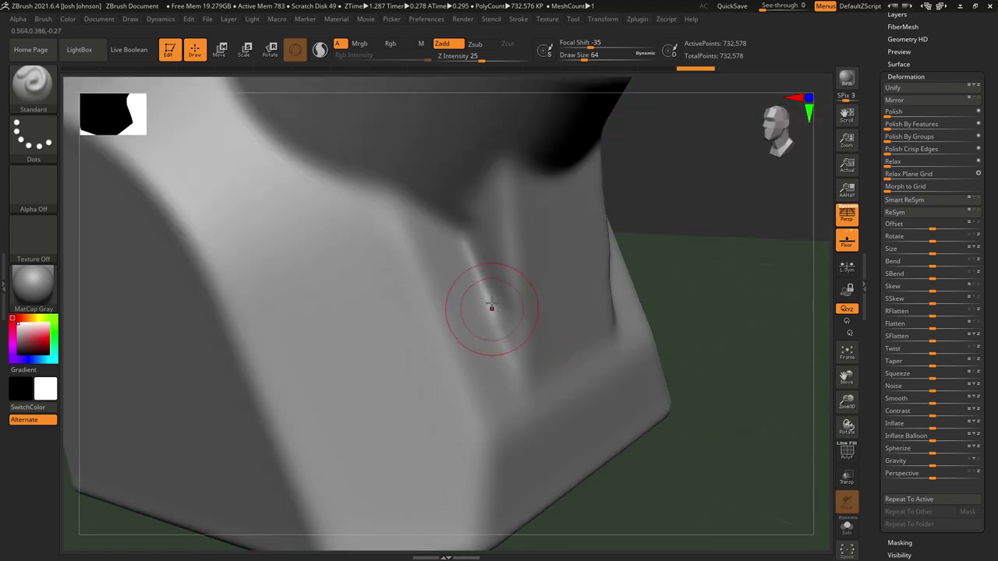
{"action": "key", "text": "s"}
{"action": "left_click_drag", "start_coordinate": [510, 240], "coordinate": [504, 239]}
{"action": "right_click_drag", "start_coordinate": [505, 285], "coordinate": [493, 243]}
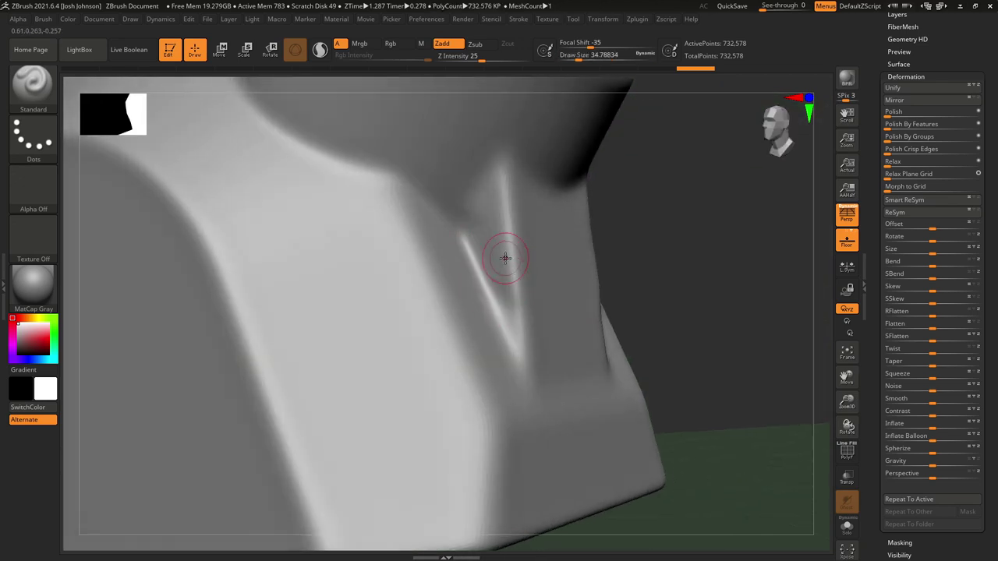
Step: Choose the DamStandard brush with a Z Intensity of 7 and compare the polished mesh with its earlier state
{"action": "key", "text": "b"}
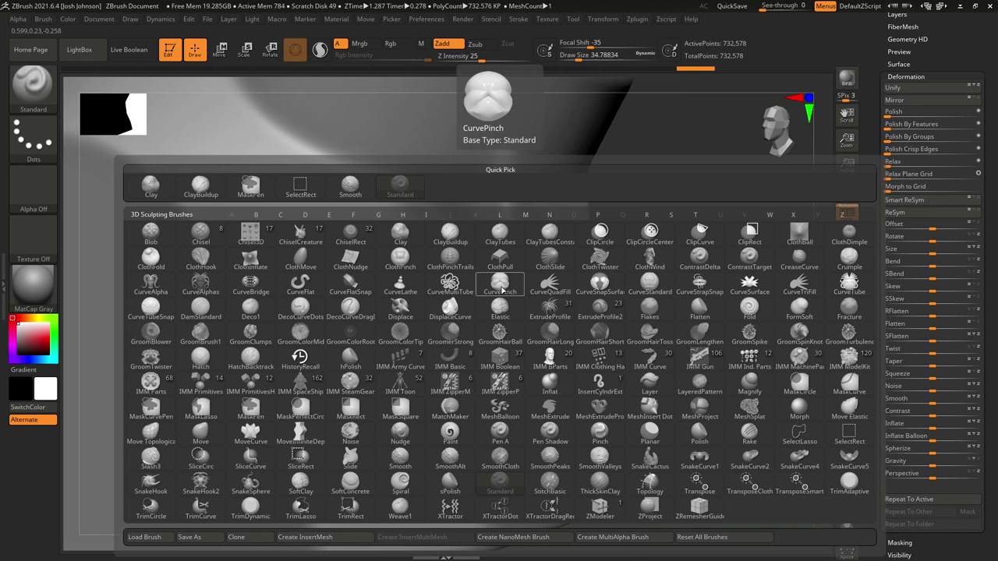
{"action": "key", "text": "d"}
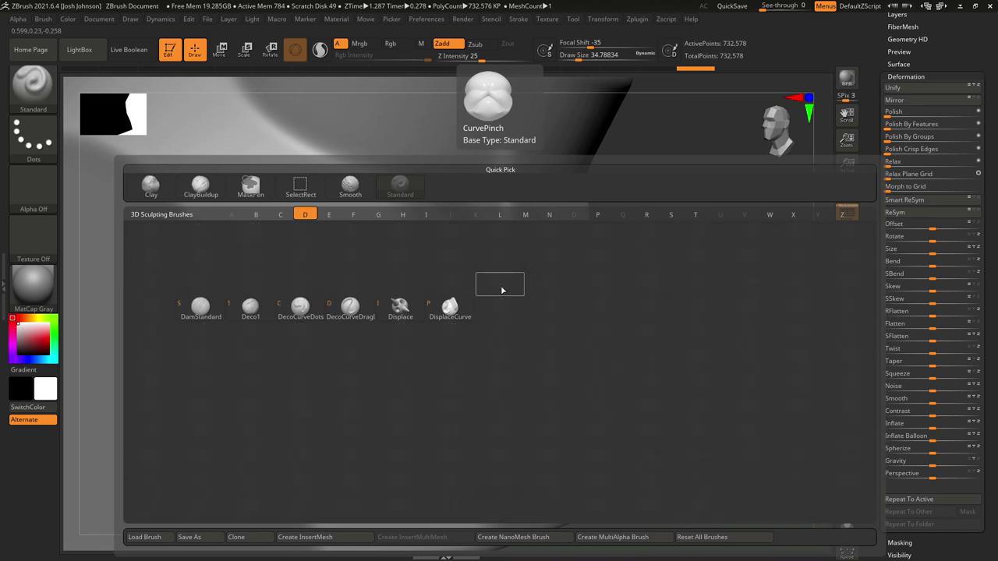
{"action": "left_click", "coordinate": [201, 312]}
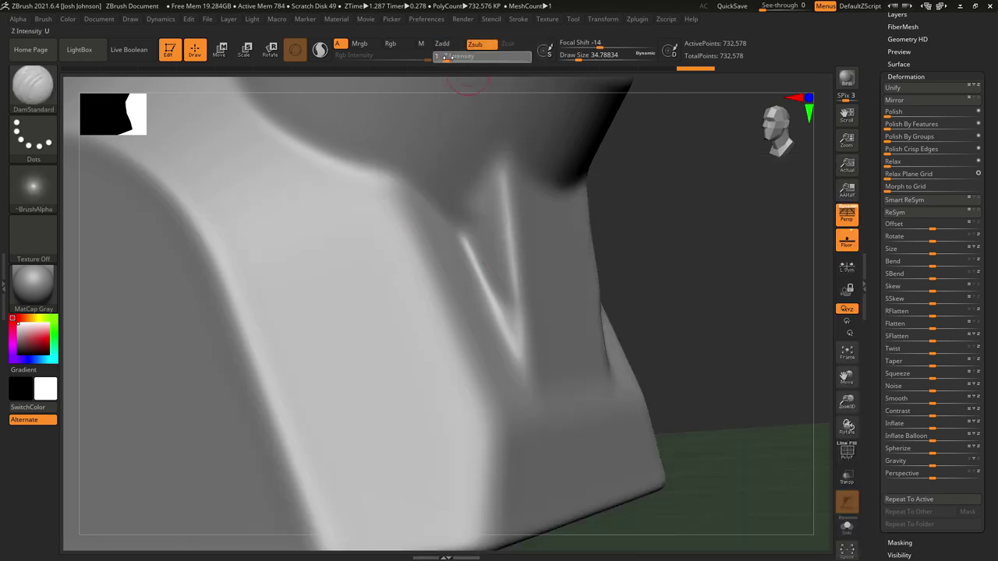
{"action": "left_click_drag", "start_coordinate": [452, 57], "coordinate": [454, 57]}
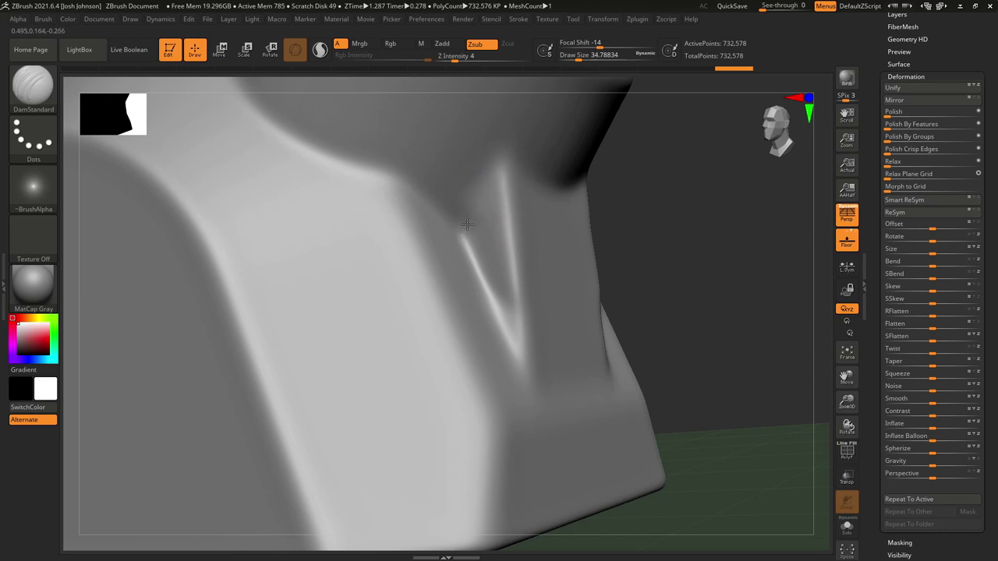
{"action": "key", "text": "shift+d"}
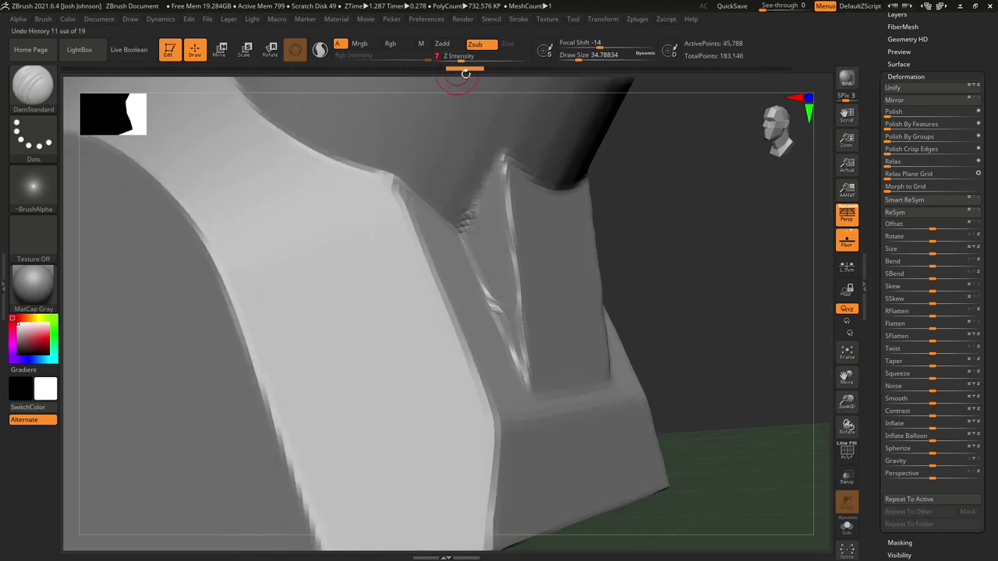
{"action": "key", "text": "d"}
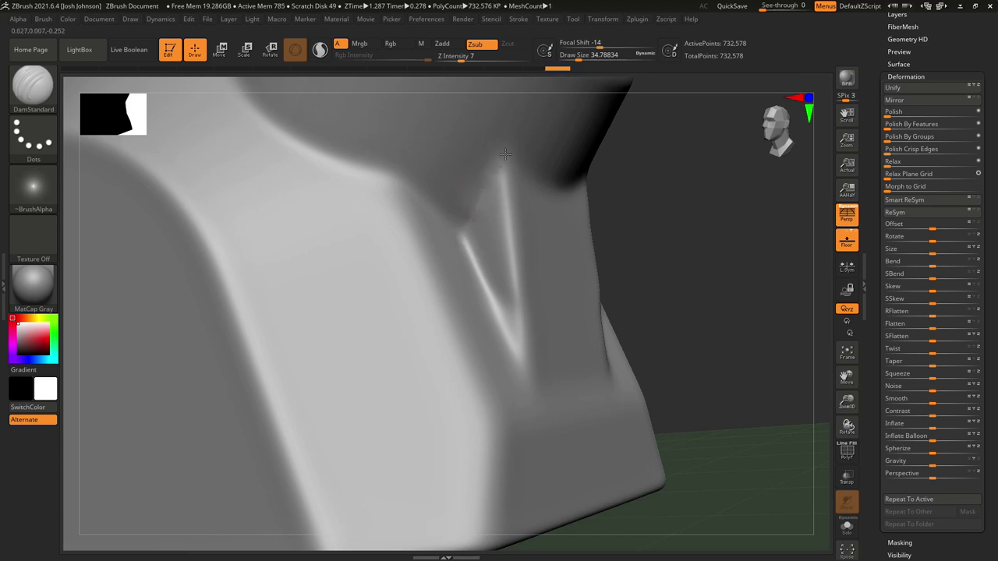
Step: Carve along the edge of the notch on the model's opposite side with DamStandard and smooth the stroke
{"action": "right_click_drag", "start_coordinate": [507, 221], "coordinate": [593, 247]}
{"action": "right_click_drag", "start_coordinate": [559, 165], "coordinate": [538, 301]}
{"action": "left_click_drag", "start_coordinate": [546, 331], "coordinate": [539, 390]}
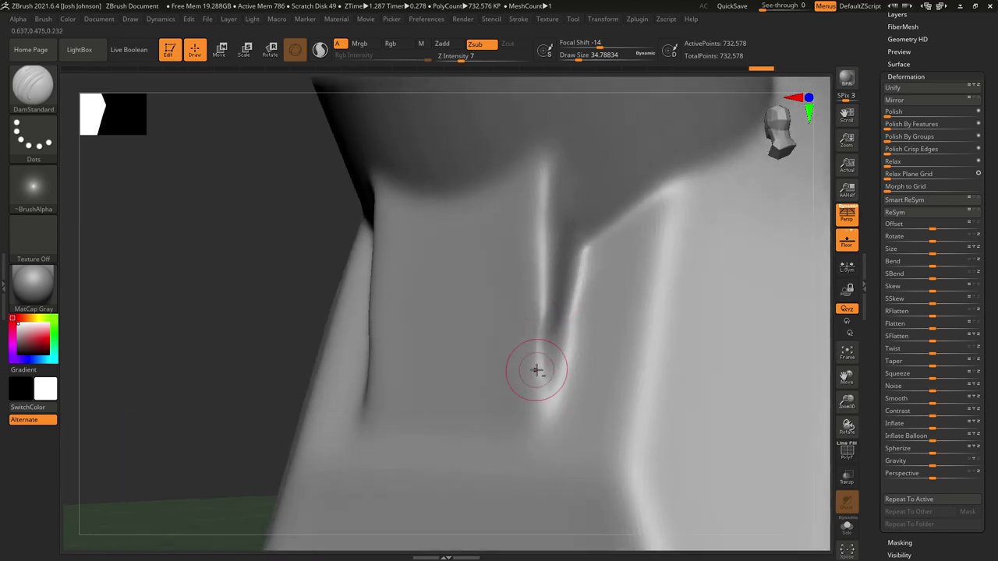
{"action": "key", "text": "shift"}
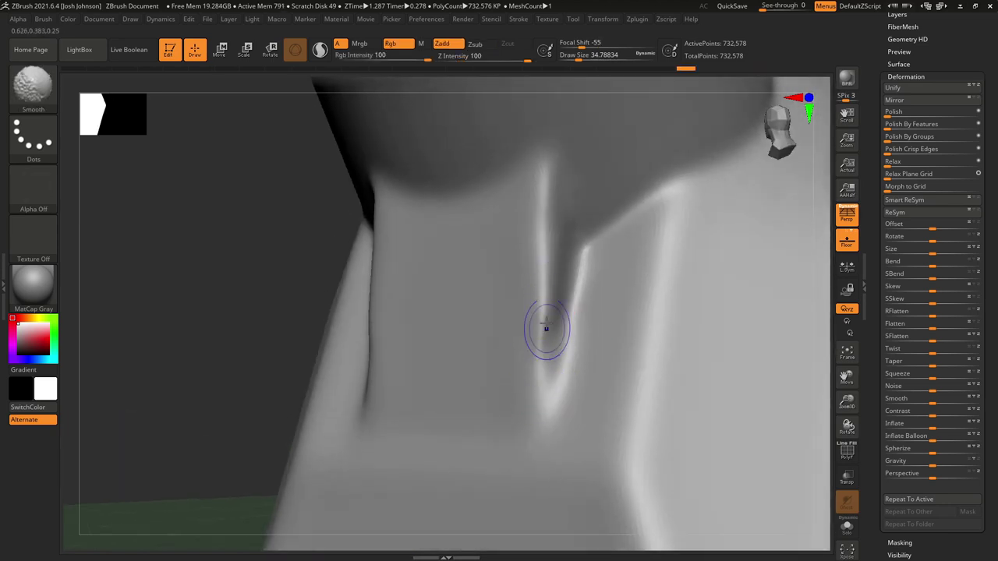
{"action": "left_click_drag", "start_coordinate": [539, 316], "coordinate": [538, 311], "text": "shift"}
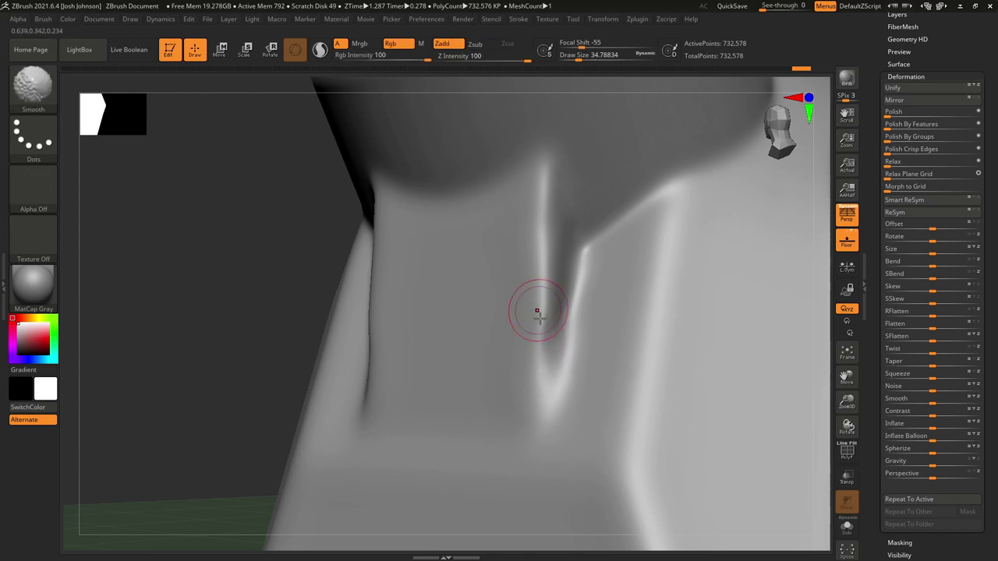
Step: Smooth the uneven edges of the first side's V-shaped notch below the cylinder and review the whole model
{"action": "mouse_move", "coordinate": [537, 311]}
{"action": "right_mouse_down"}
{"action": "mouse_move", "coordinate": [523, 369]}
{"action": "mouse_move", "coordinate": [453, 367]}
{"action": "mouse_move", "coordinate": [397, 339]}
{"action": "right_mouse_up"}
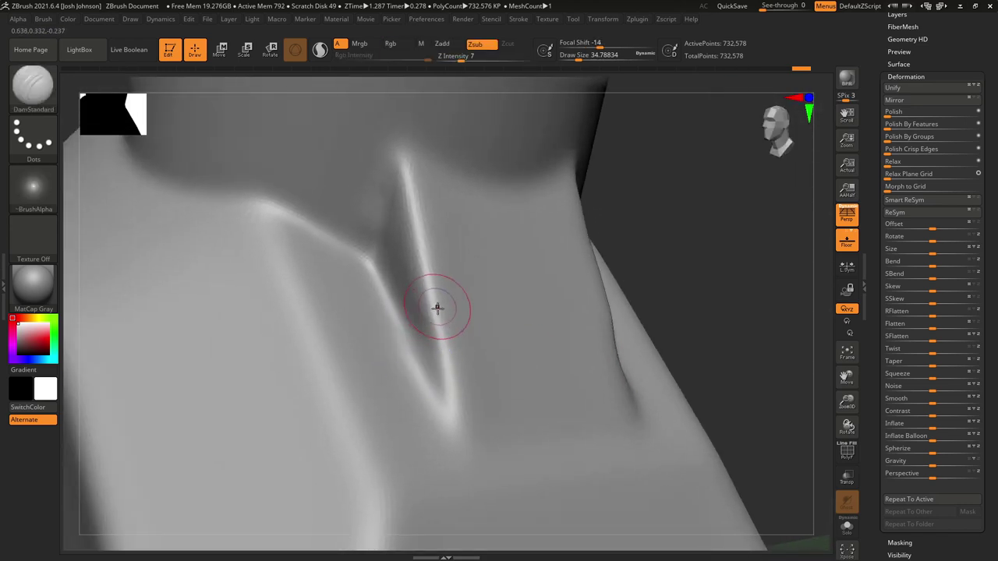
{"action": "left_click_drag", "start_coordinate": [437, 366], "coordinate": [435, 342], "text": "shift"}
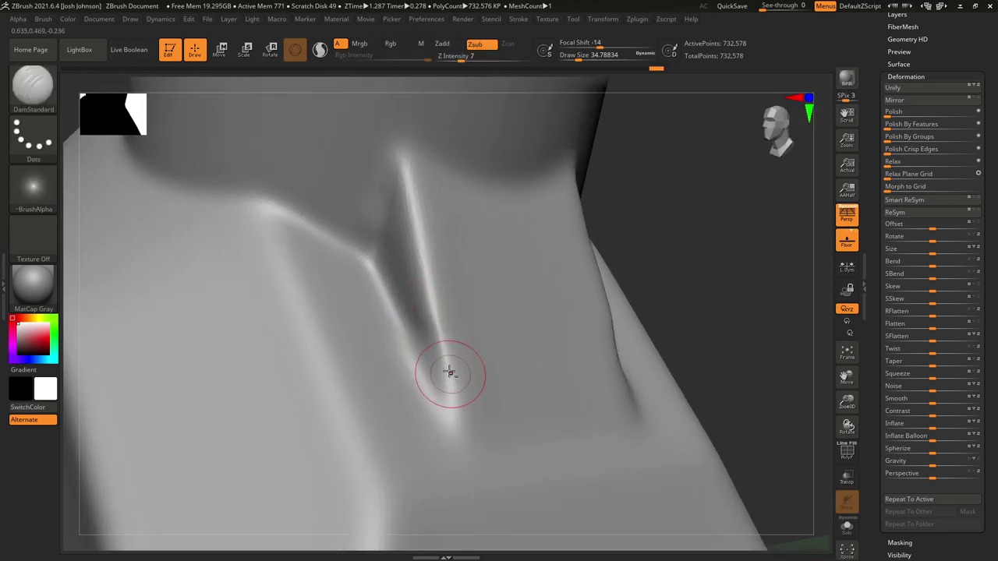
{"action": "left_click_drag", "start_coordinate": [447, 395], "coordinate": [442, 310], "text": "shift"}
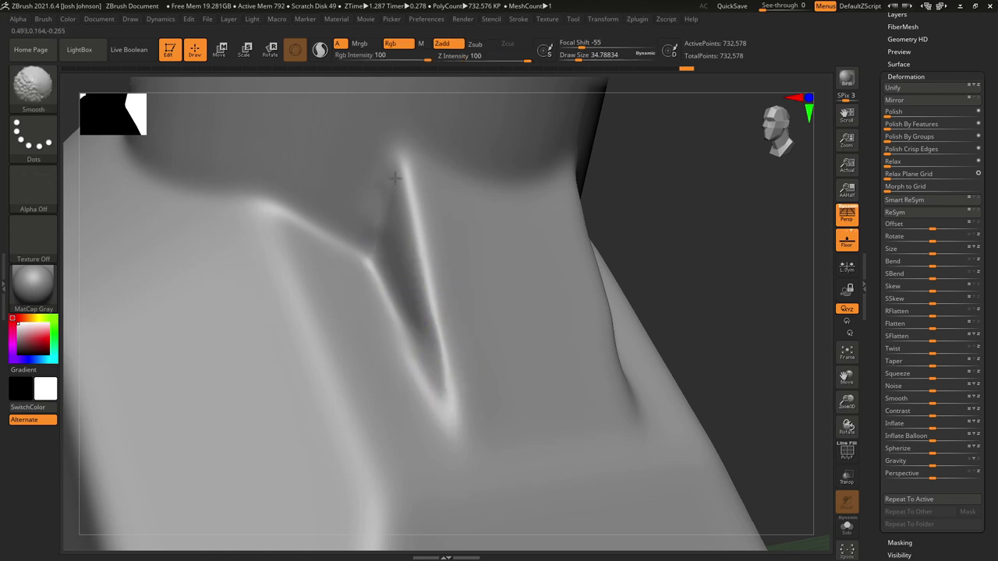
{"action": "mouse_move", "coordinate": [380, 166]}
{"action": "right_mouse_down"}
{"action": "mouse_move", "coordinate": [401, 260]}
{"action": "mouse_move", "coordinate": [475, 283]}
{"action": "mouse_move", "coordinate": [448, 349]}
{"action": "mouse_move", "coordinate": [456, 366]}
{"action": "right_mouse_up"}
{"action": "mouse_move", "coordinate": [456, 366]}
{"action": "right_mouse_down", "text": "ctrl"}
{"action": "mouse_move", "coordinate": [465, 390]}
{"action": "mouse_move", "coordinate": [463, 325]}
{"action": "right_mouse_up", "text": "ctrl"}
{"action": "mouse_move", "coordinate": [463, 325]}
{"action": "left_mouse_down", "text": "shift"}
{"action": "mouse_move", "coordinate": [435, 283]}
{"action": "mouse_move", "coordinate": [460, 336]}
{"action": "left_mouse_up", "text": "shift"}
{"action": "mouse_move", "coordinate": [481, 395]}
{"action": "right_mouse_down", "text": "ctrl"}
{"action": "mouse_move", "coordinate": [452, 384]}
{"action": "mouse_move", "coordinate": [465, 379]}
{"action": "mouse_move", "coordinate": [493, 403]}
{"action": "mouse_move", "coordinate": [445, 390]}
{"action": "mouse_move", "coordinate": [514, 436]}
{"action": "mouse_move", "coordinate": [570, 457]}
{"action": "mouse_move", "coordinate": [519, 425]}
{"action": "mouse_move", "coordinate": [513, 406]}
{"action": "mouse_move", "coordinate": [568, 462]}
{"action": "right_mouse_up", "text": "ctrl"}
{"action": "mouse_move", "coordinate": [567, 461]}
{"action": "right_mouse_down"}
{"action": "mouse_move", "coordinate": [543, 467]}
{"action": "mouse_move", "coordinate": [565, 471]}
{"action": "right_mouse_up"}
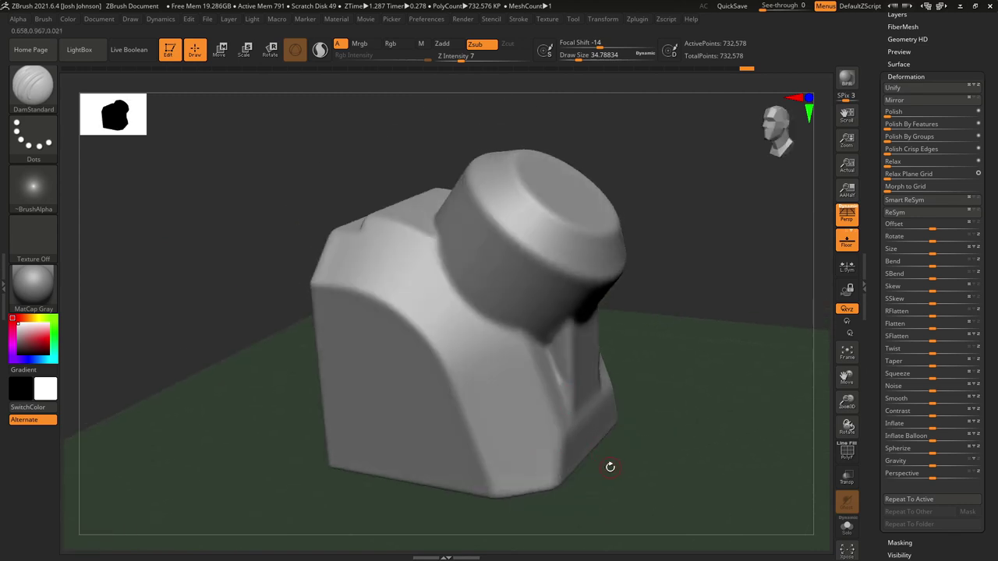
{"action": "right_click_drag", "start_coordinate": [526, 474], "coordinate": [434, 501]}
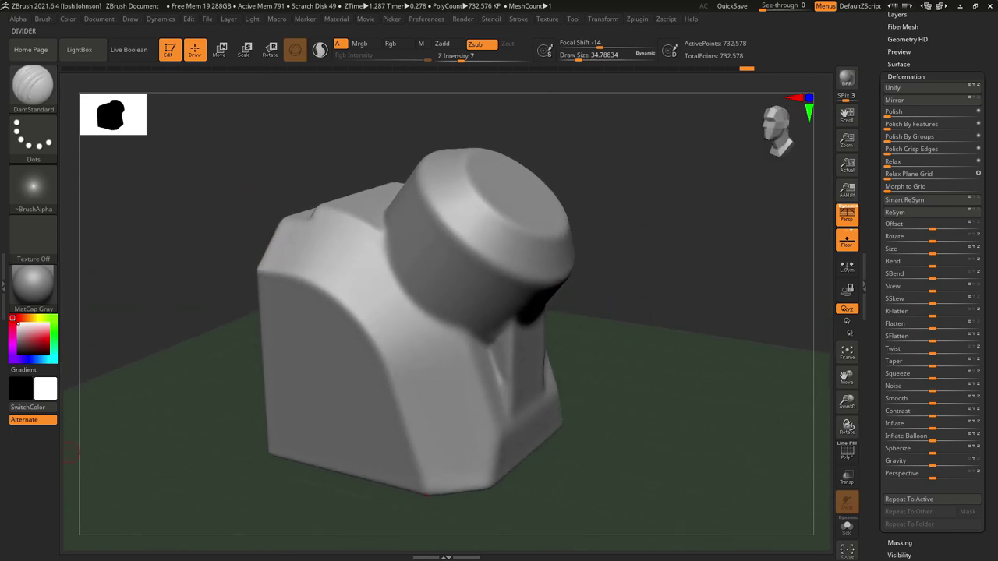